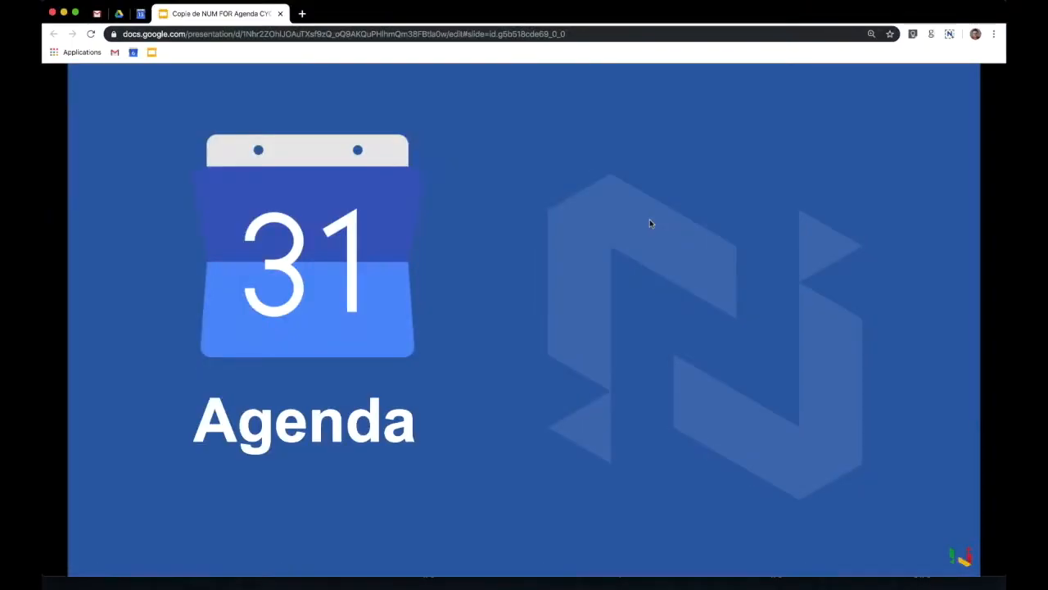
- Advance the deck to slide 2, Sommaire, then bring up Google Calendar
click(541, 219)
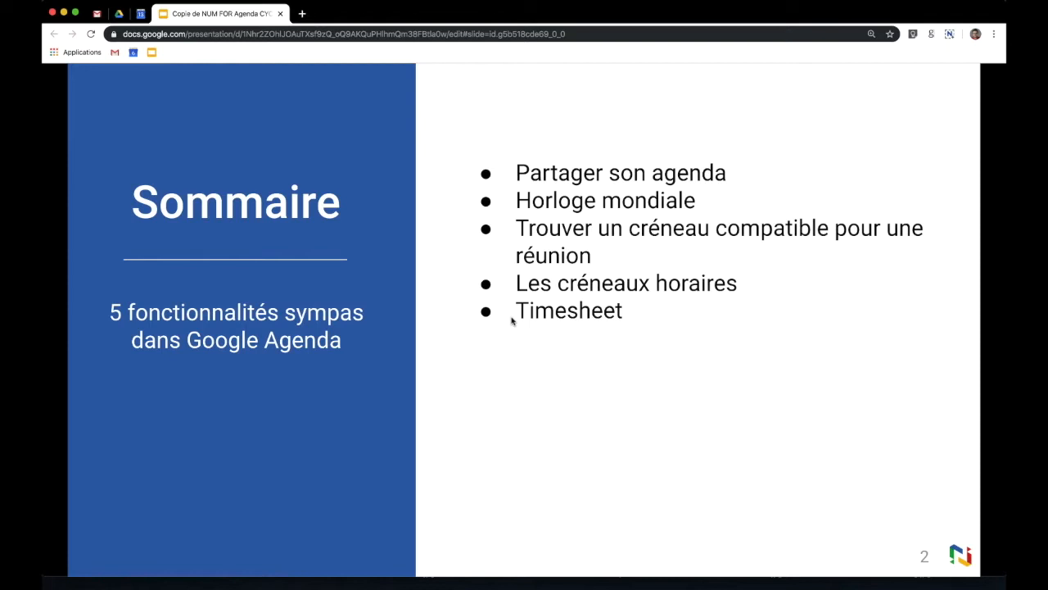
click(140, 14)
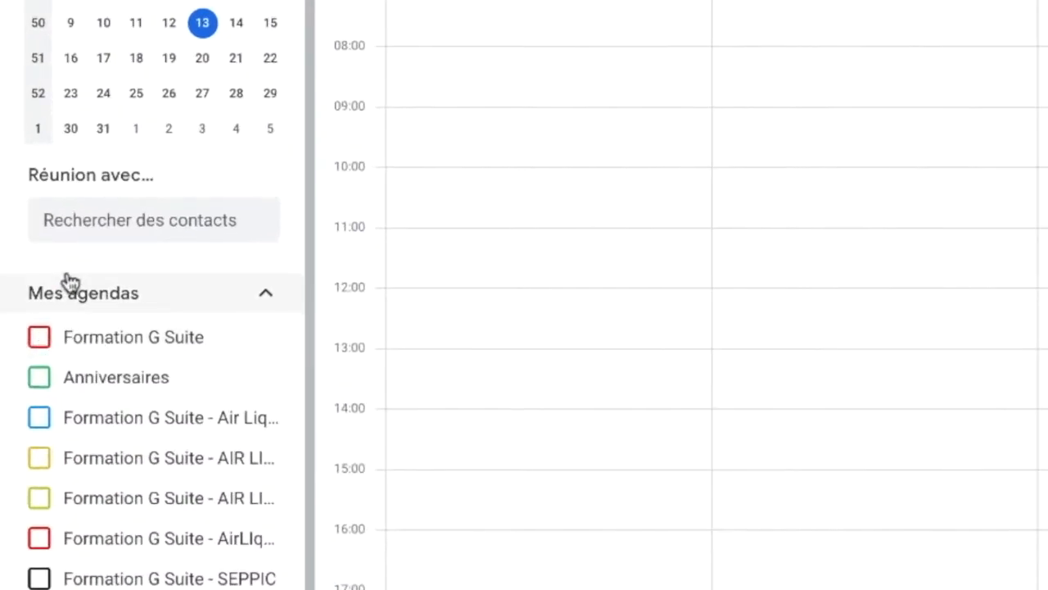
- Show the Formation G Suite calendar's events under Mes agendas
click(217, 299)
click(60, 295)
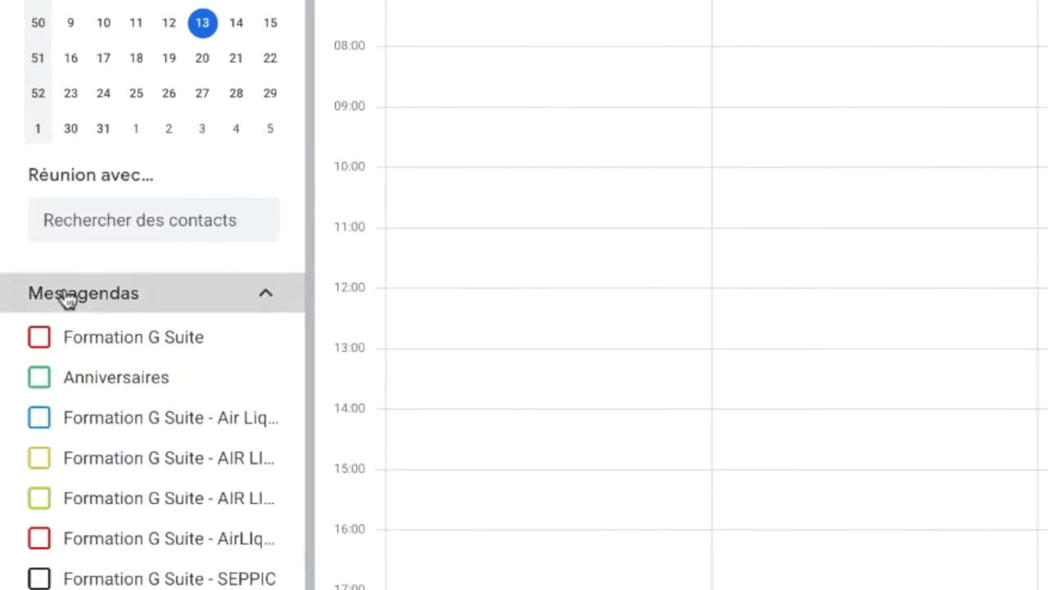
click(41, 336)
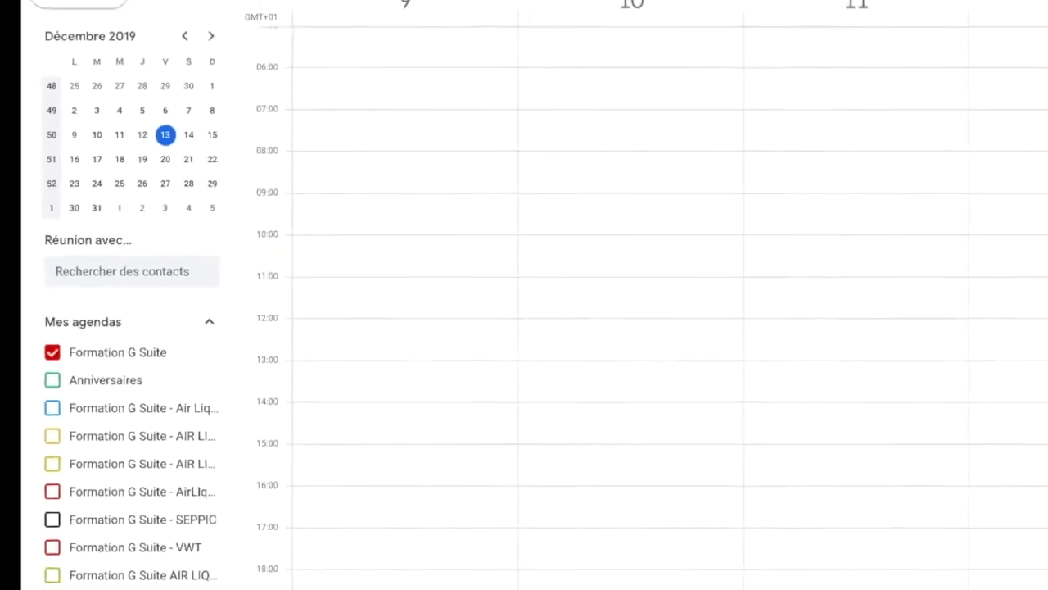
- Add a TEST event on Friday 13 December, 14:00–16:45
drag(845, 408, 847, 468)
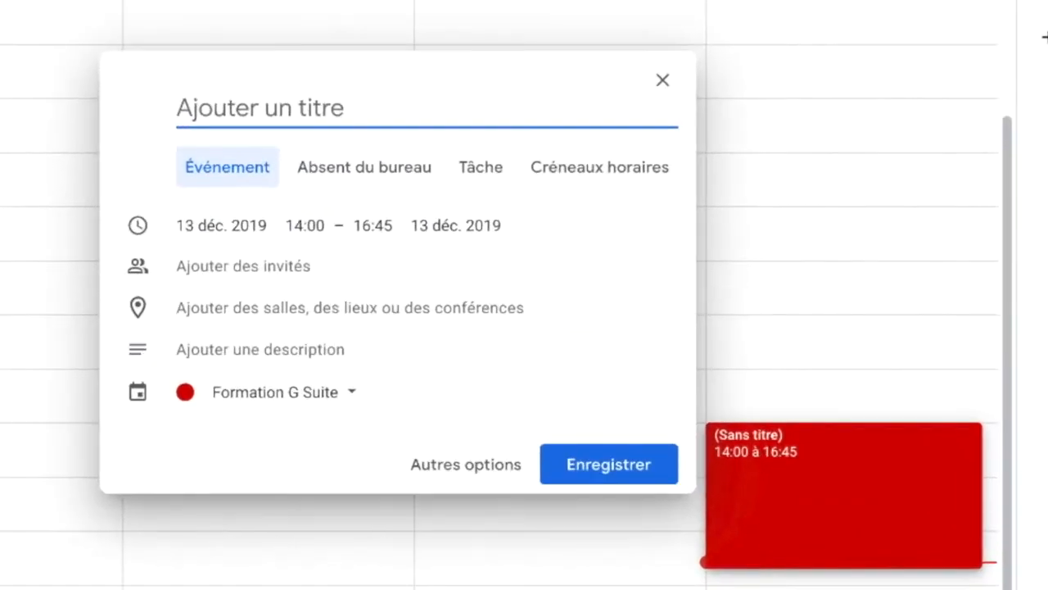
text(TEST)
click(626, 473)
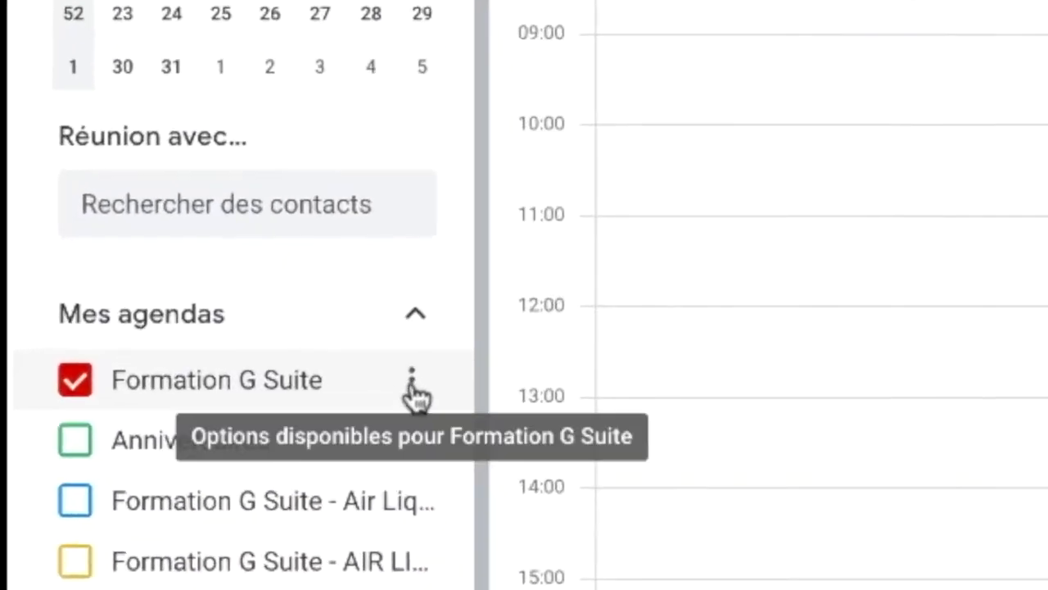
click(411, 385)
- In Formation G Suite settings, make the calendar public, then turn public access off again
click(531, 483)
scroll(352, 377, down, 3)
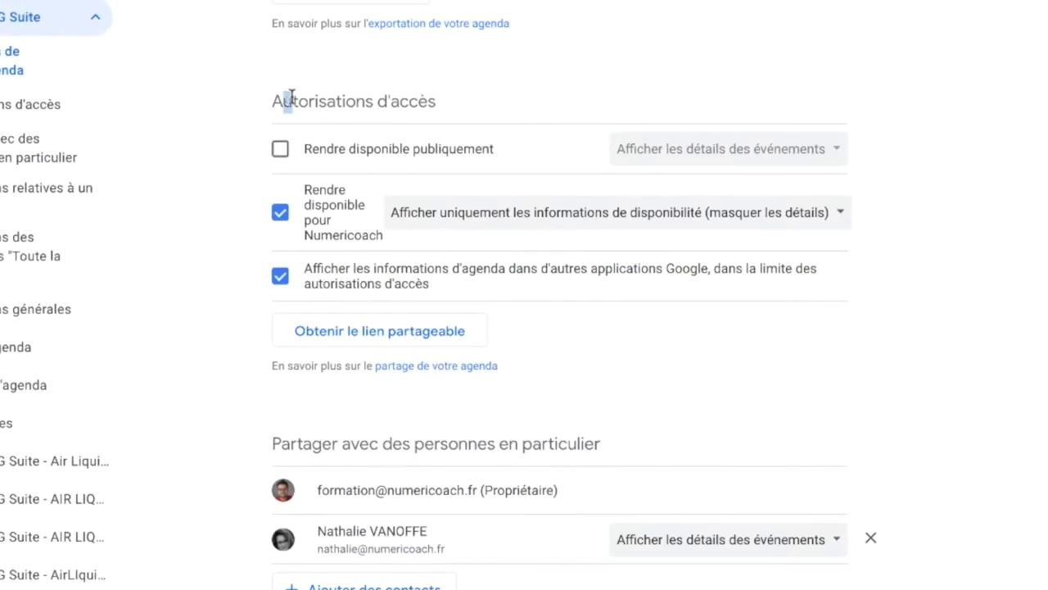
drag(291, 96, 464, 104)
click(463, 104)
click(278, 152)
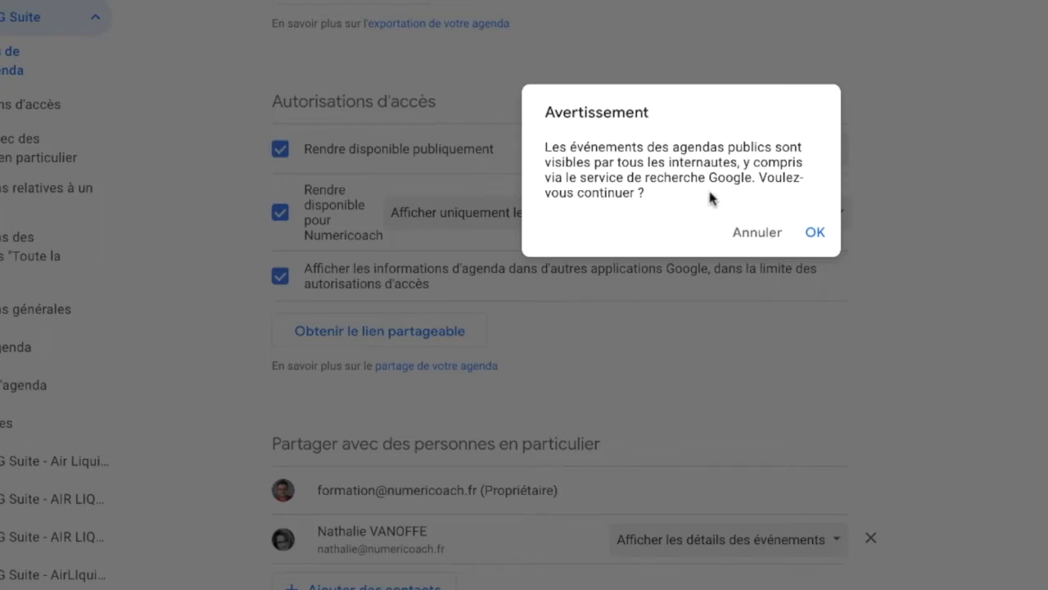
click(814, 233)
click(288, 148)
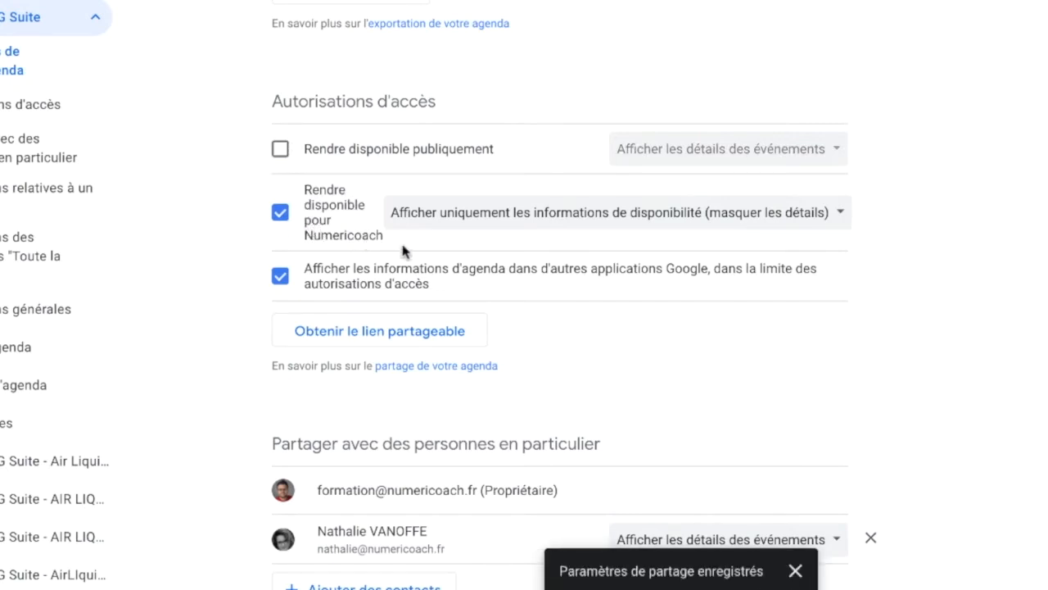
- Limit Numericoach's access to free/busy availability only
click(556, 215)
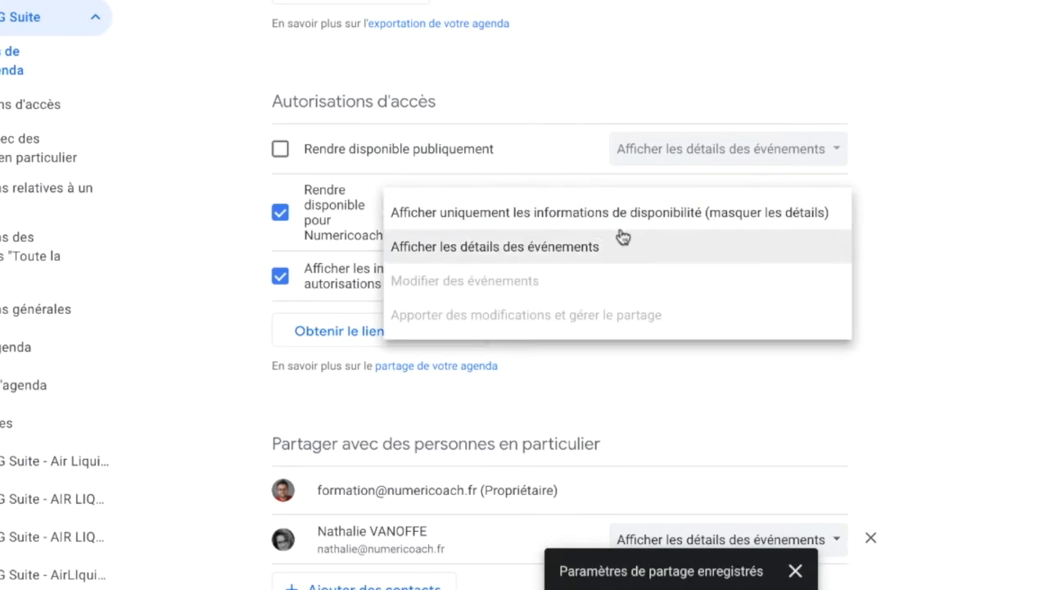
click(665, 255)
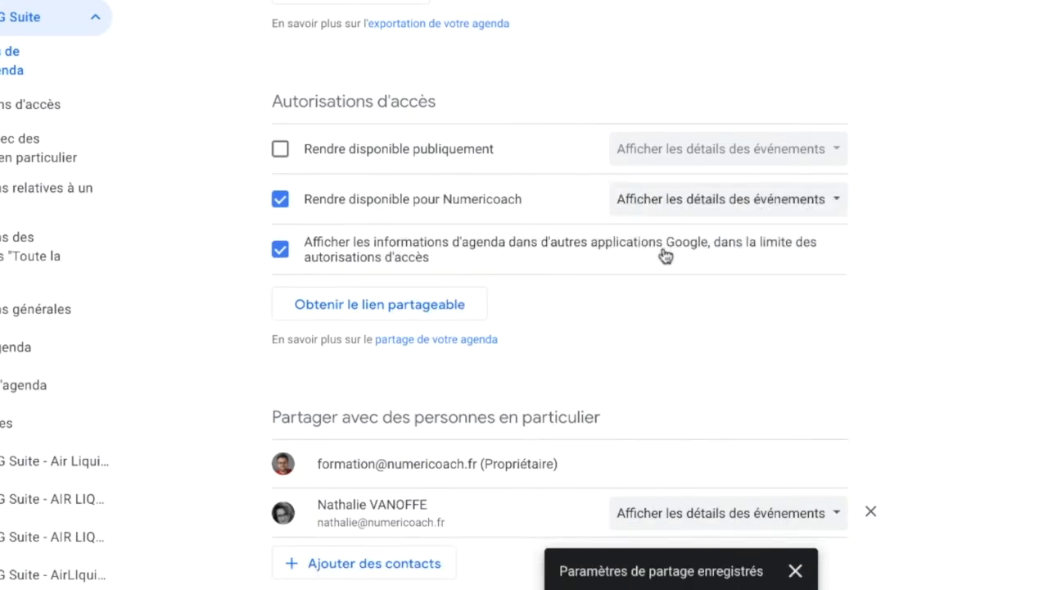
click(803, 210)
click(761, 166)
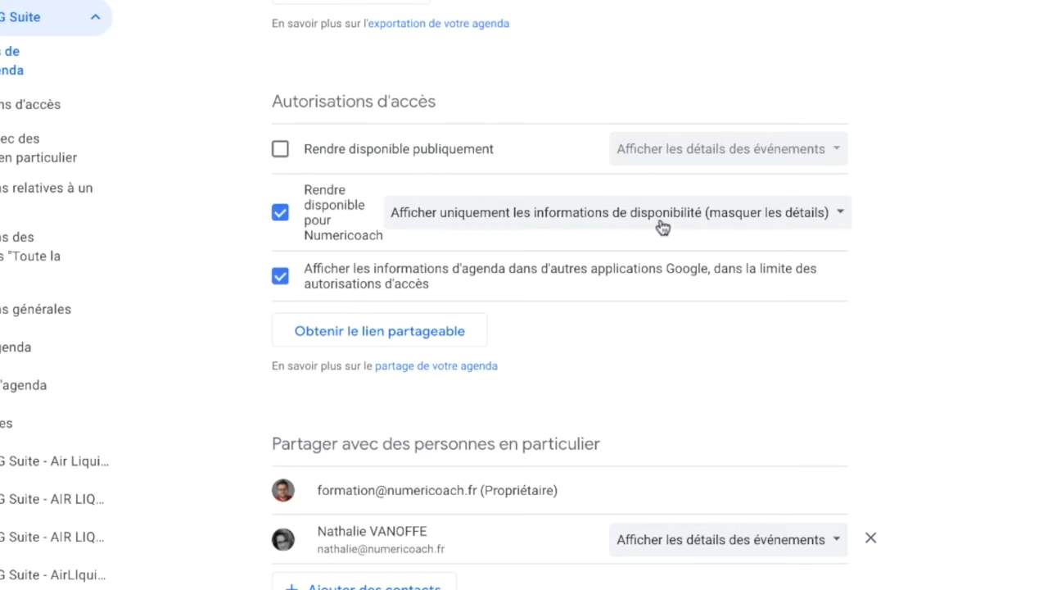
scroll(613, 306, down, 3)
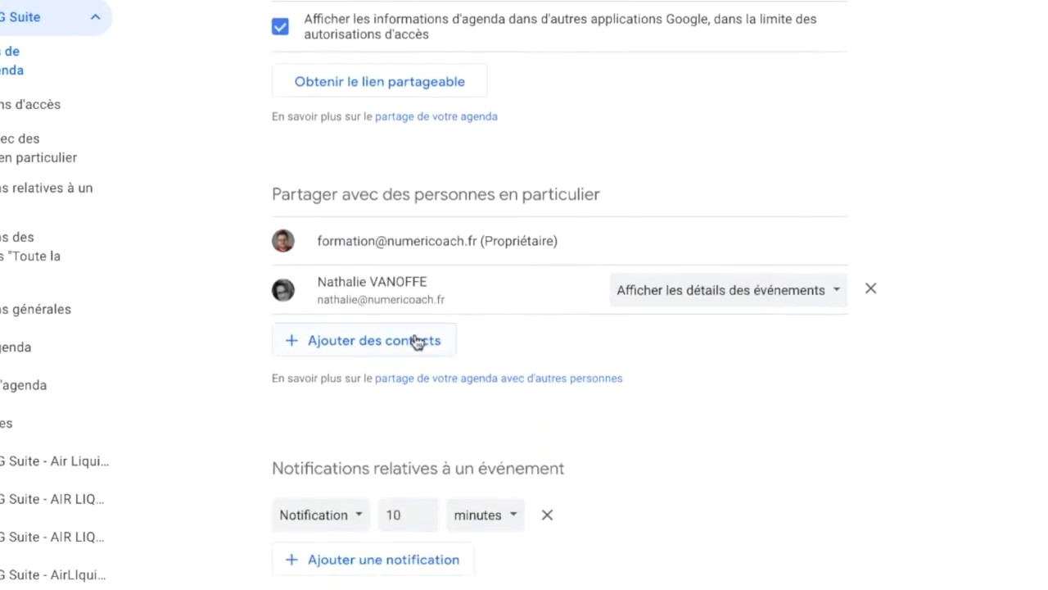
- Draft a sharing invitation for a suggested contact, trying event-details then edit-and-sharing permissions
click(368, 340)
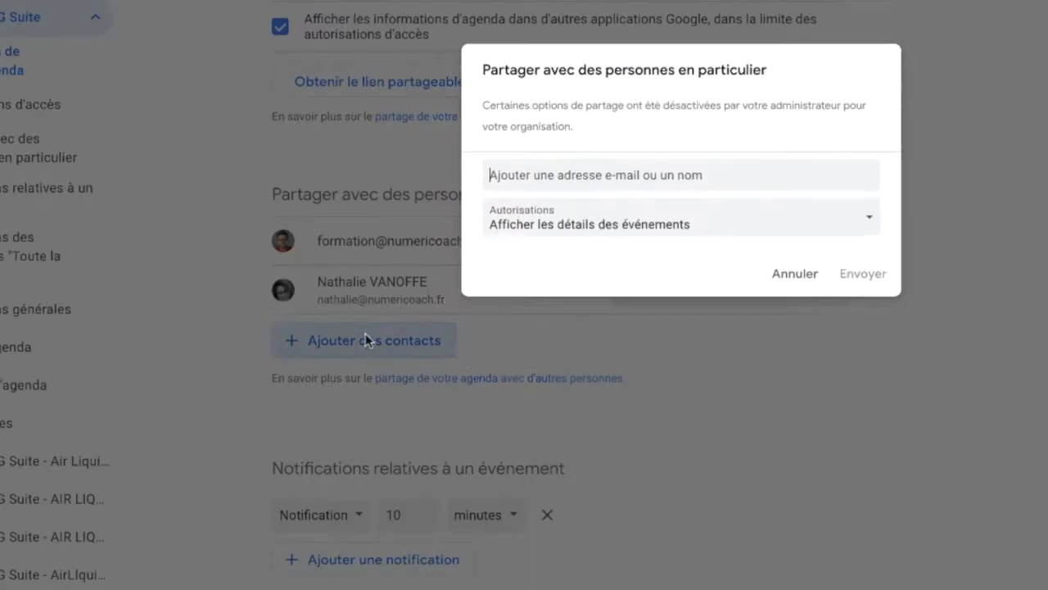
click(549, 235)
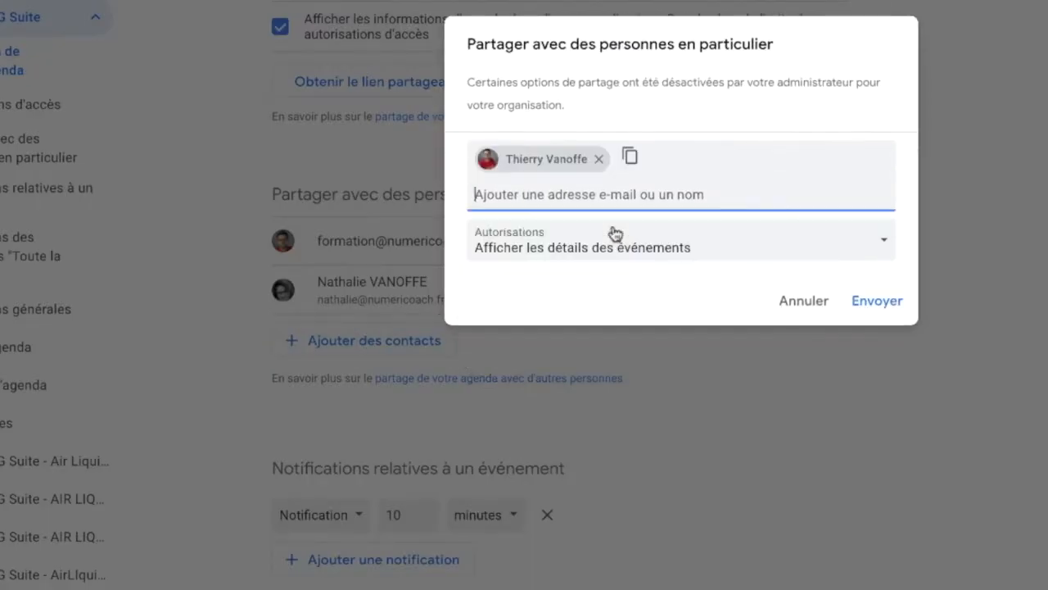
click(600, 245)
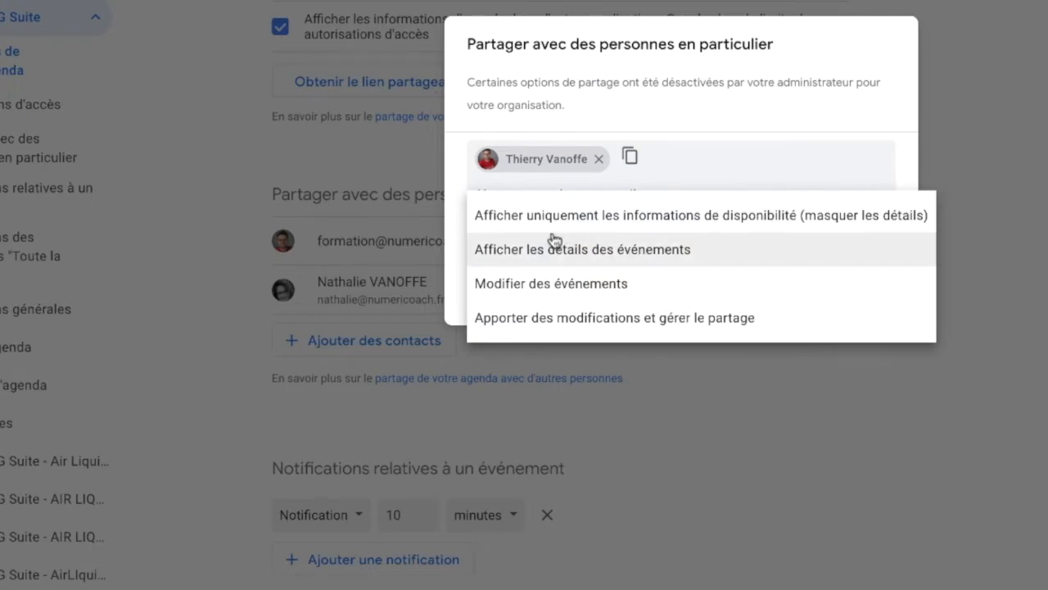
click(616, 254)
click(602, 244)
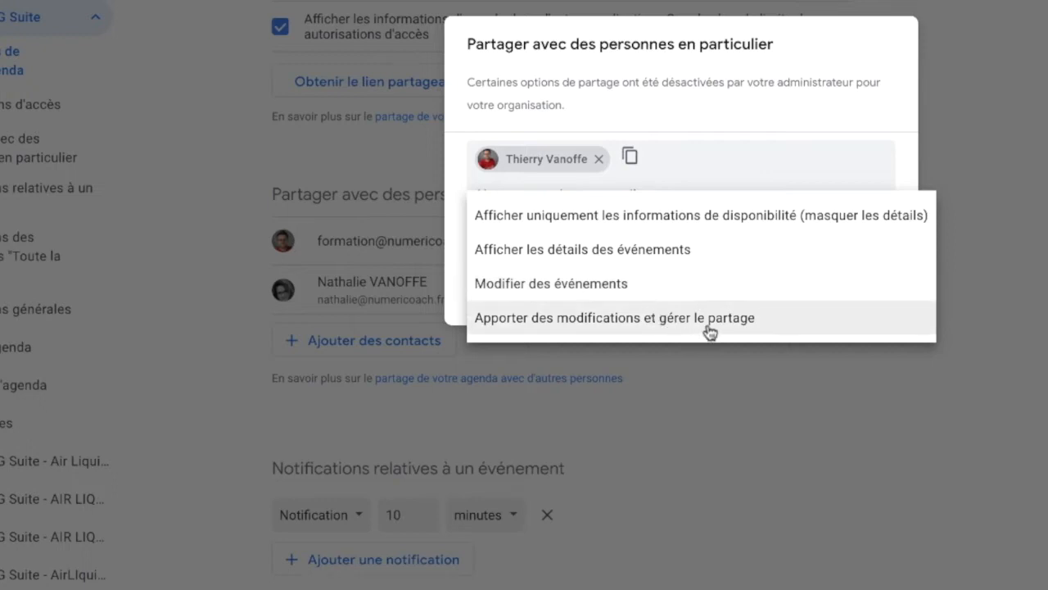
click(784, 327)
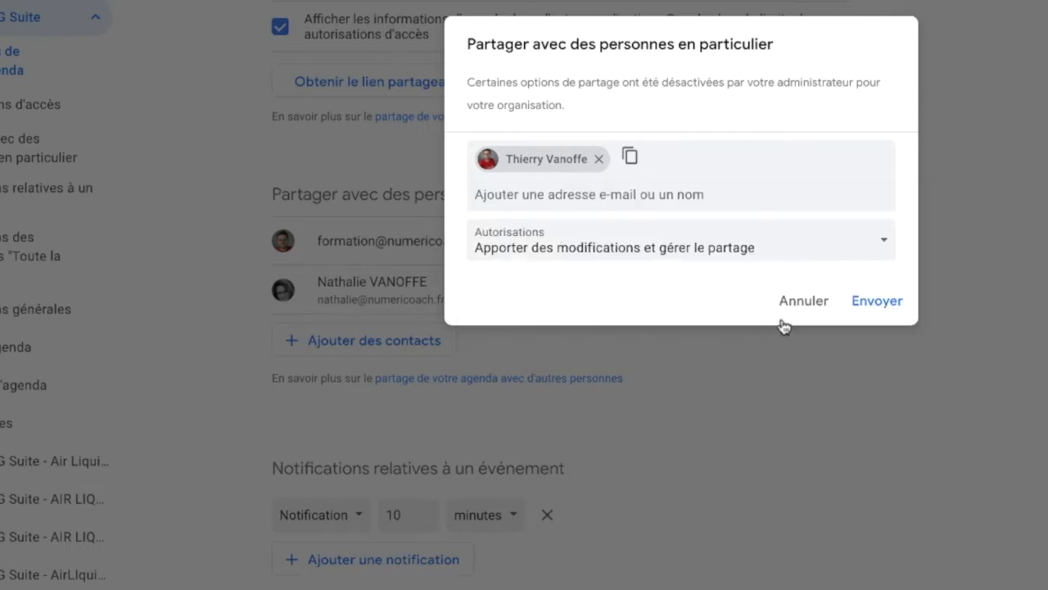
- Discard the invitation and remove the other person's access, leaving only the owner
key(Escape)
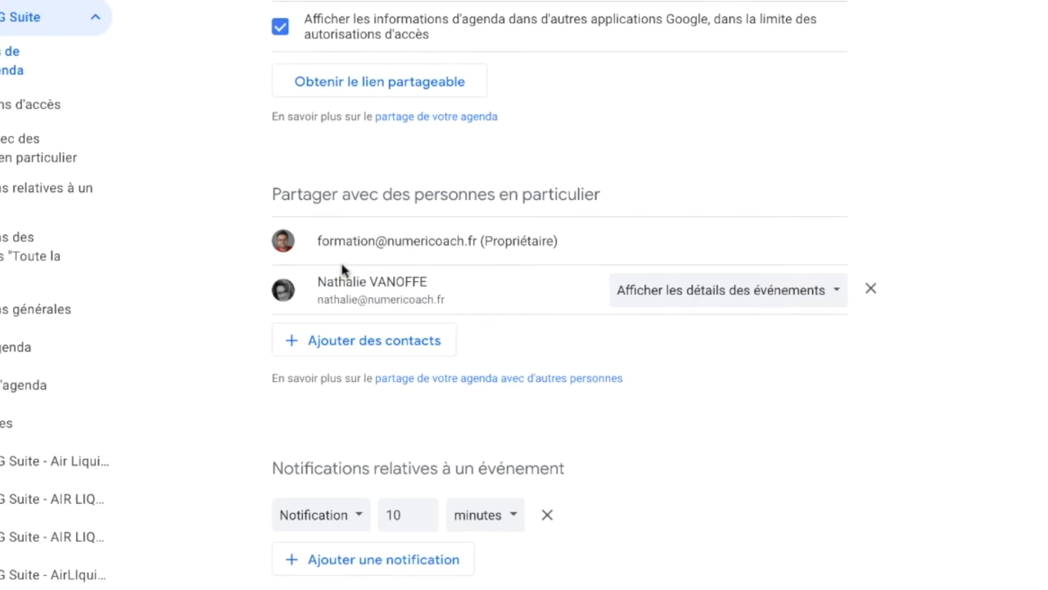
click(871, 289)
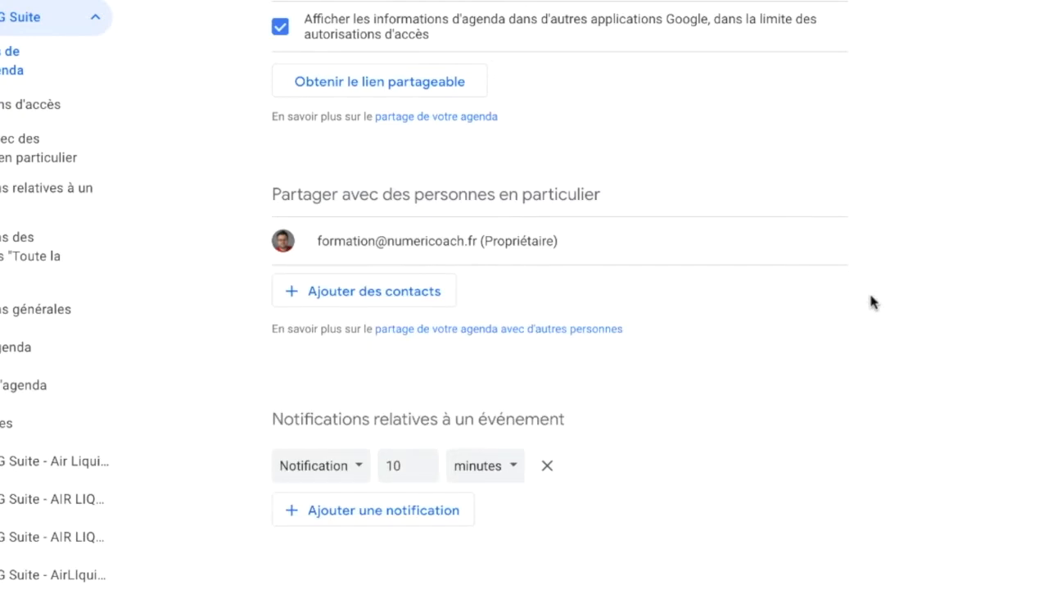
- Open Formation G Suite's public URL in a new browser tab
scroll(870, 302, down, 10)
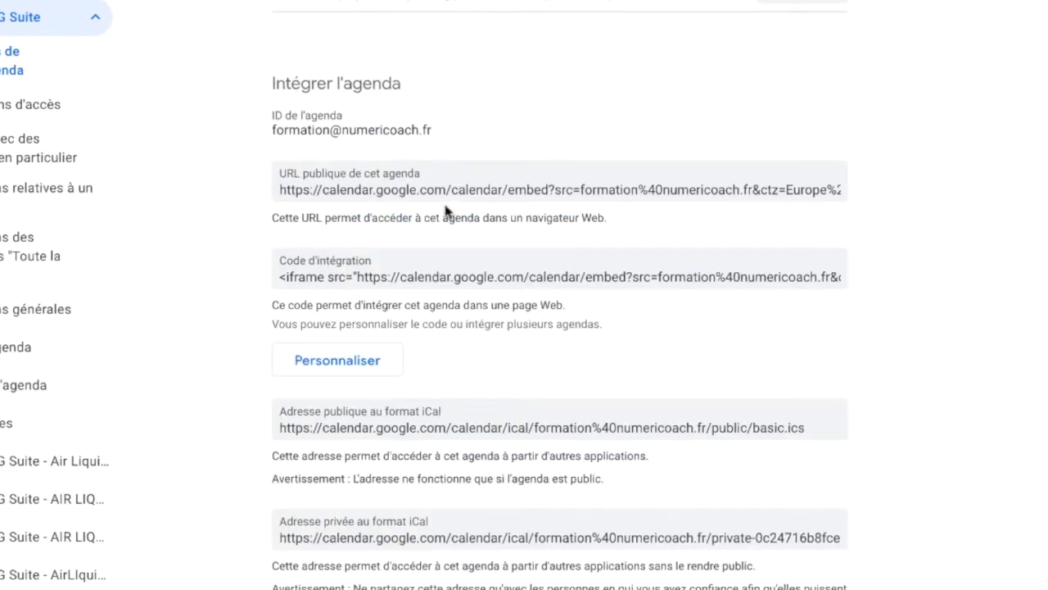
click(368, 189)
key(ctrl+c)
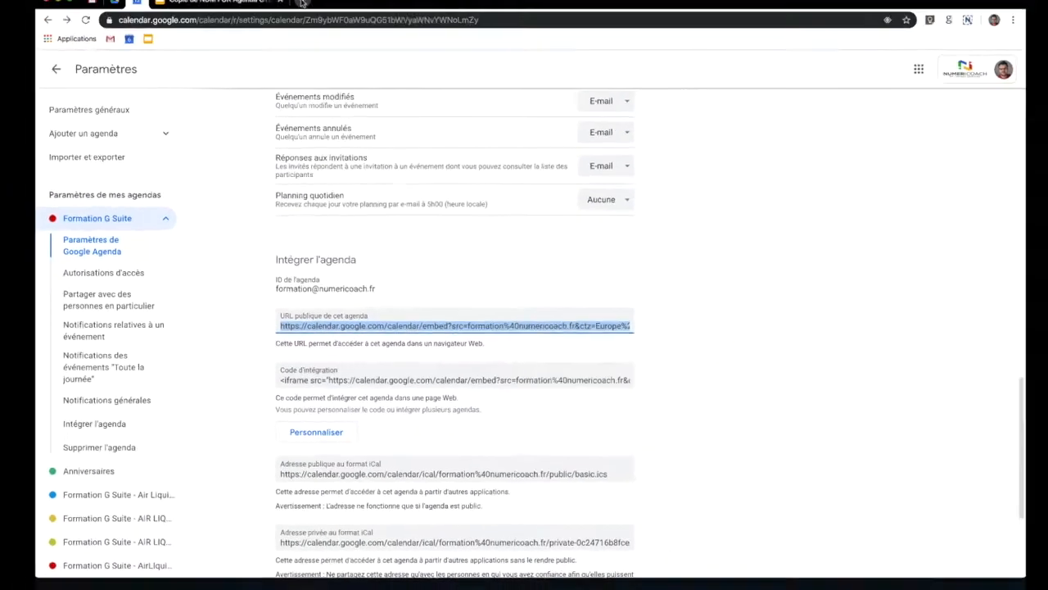
click(302, 2)
key(ctrl+v)
key(Return)
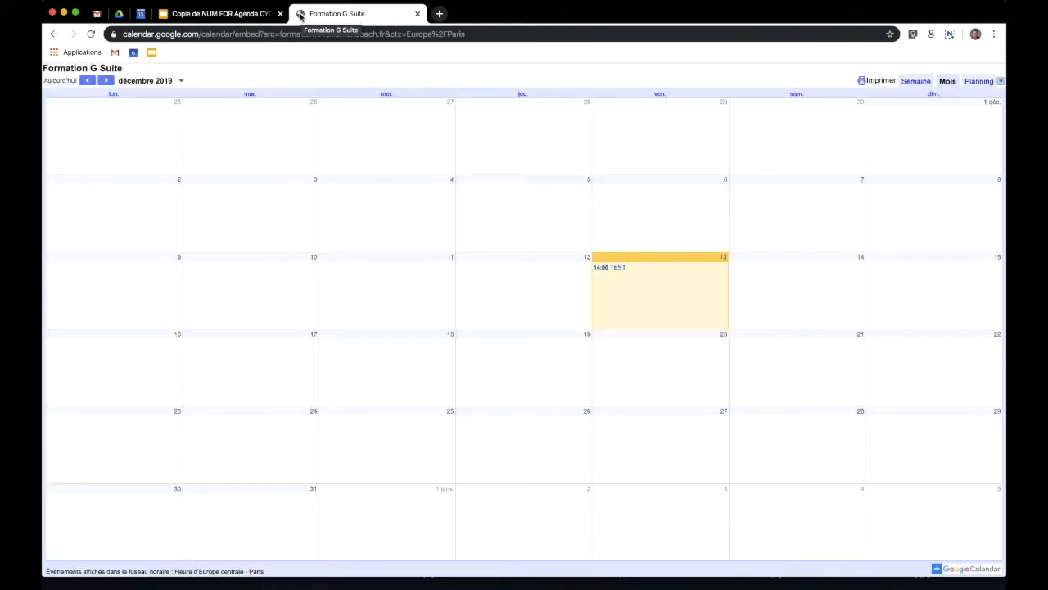
- Back in the settings, select the calendar's iframe embed code under Intégrer l'agenda
click(140, 13)
scroll(423, 375, down, 1)
click(331, 318)
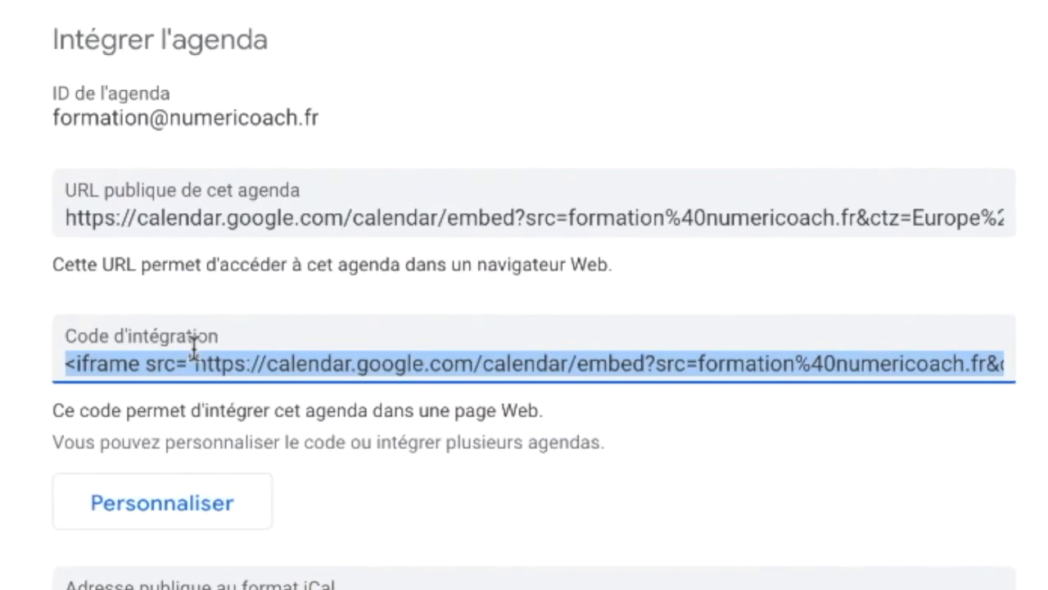
scroll(195, 348, down, 3)
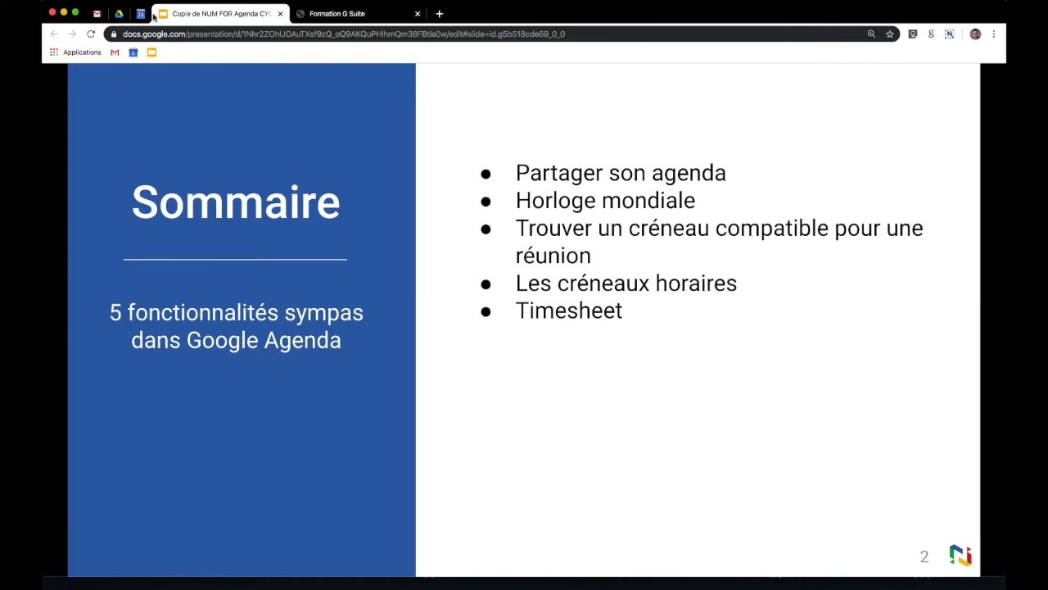
- In Calendar settings, turn on a secondary time zone and choose Bangkok
click(141, 14)
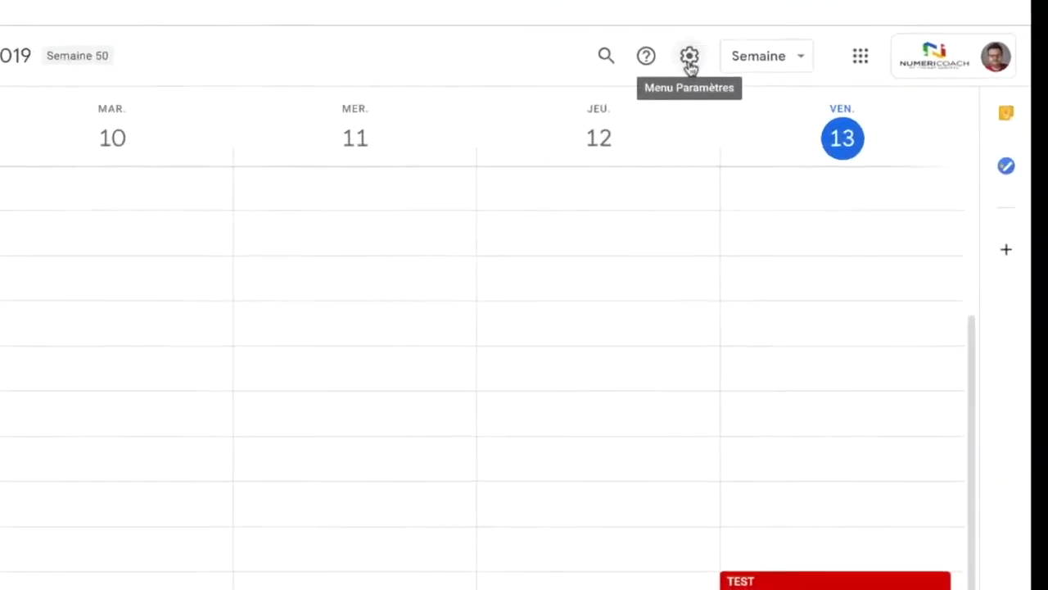
click(701, 58)
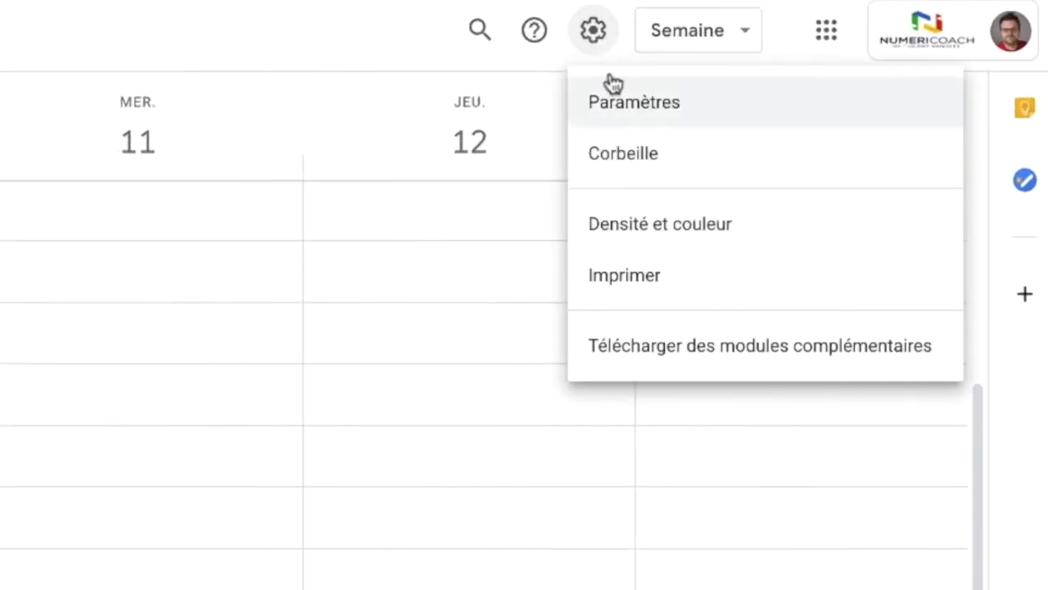
click(618, 100)
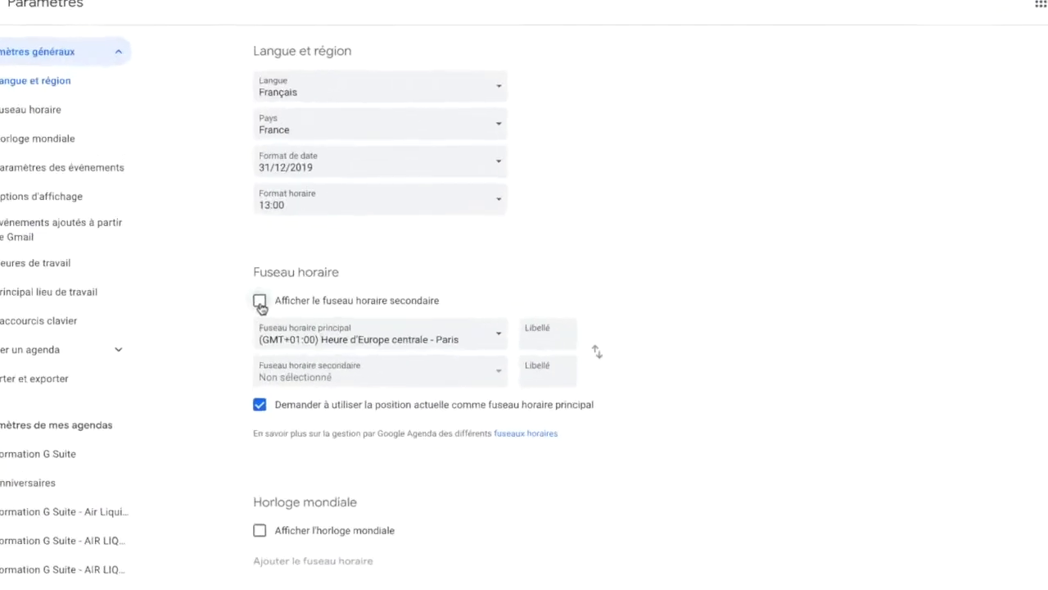
click(56, 382)
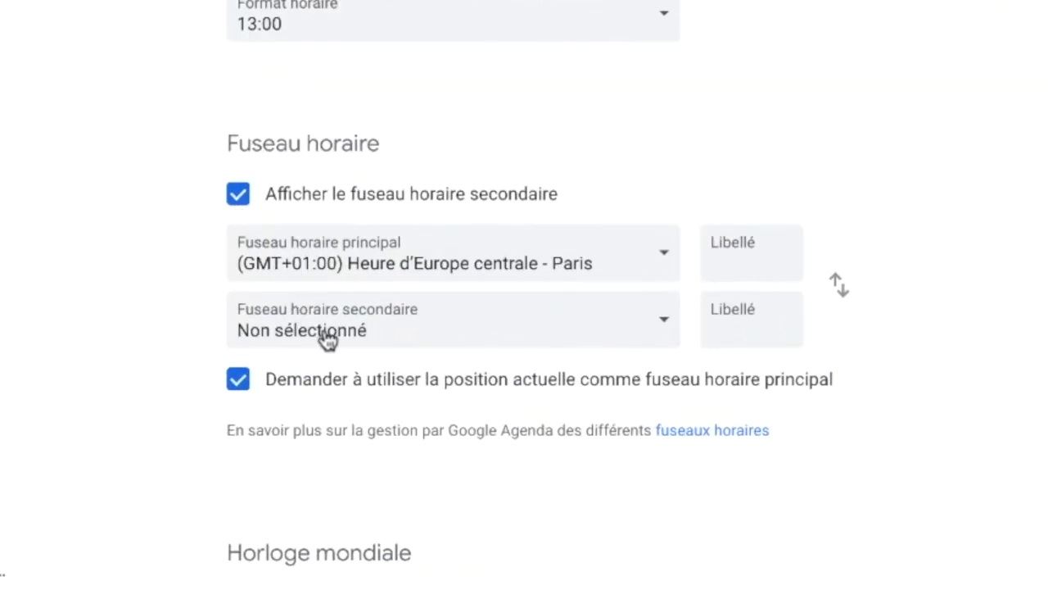
click(351, 337)
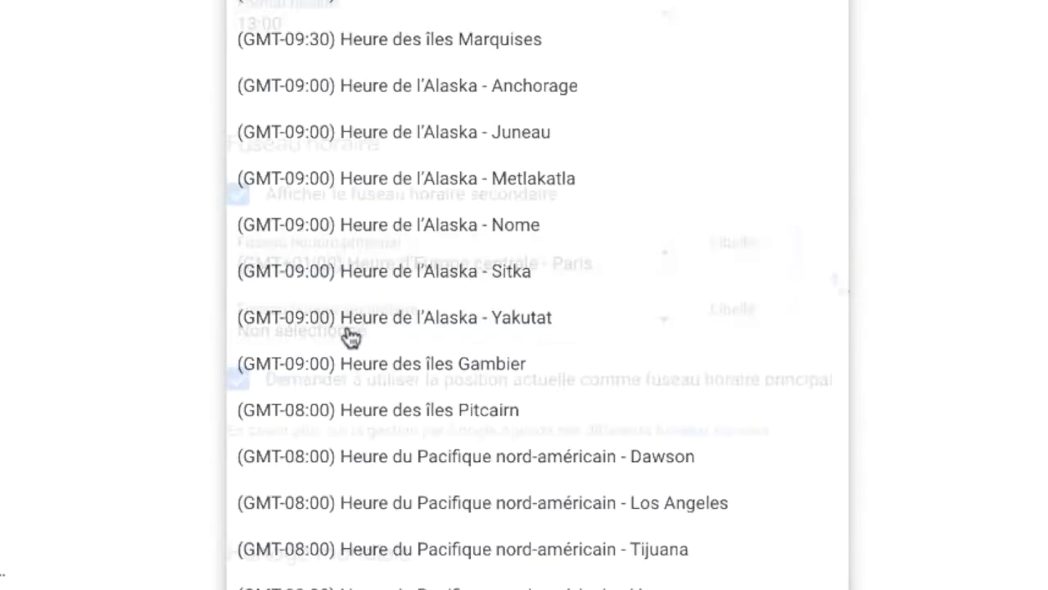
scroll(445, 415, down, 1)
scroll(445, 414, up, 1)
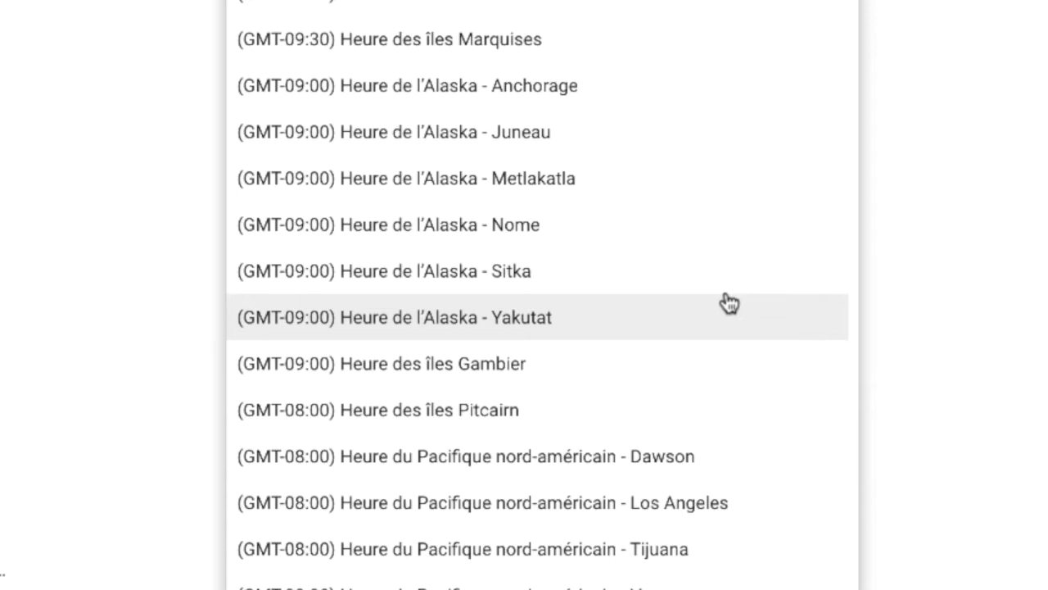
scroll(664, 416, down, 20)
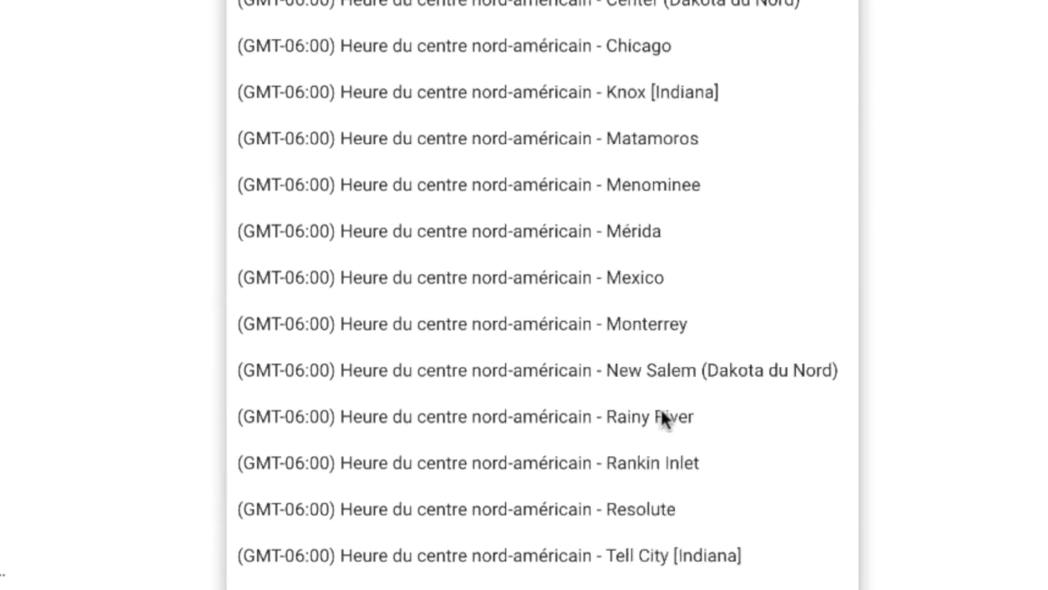
scroll(664, 418, down, 20)
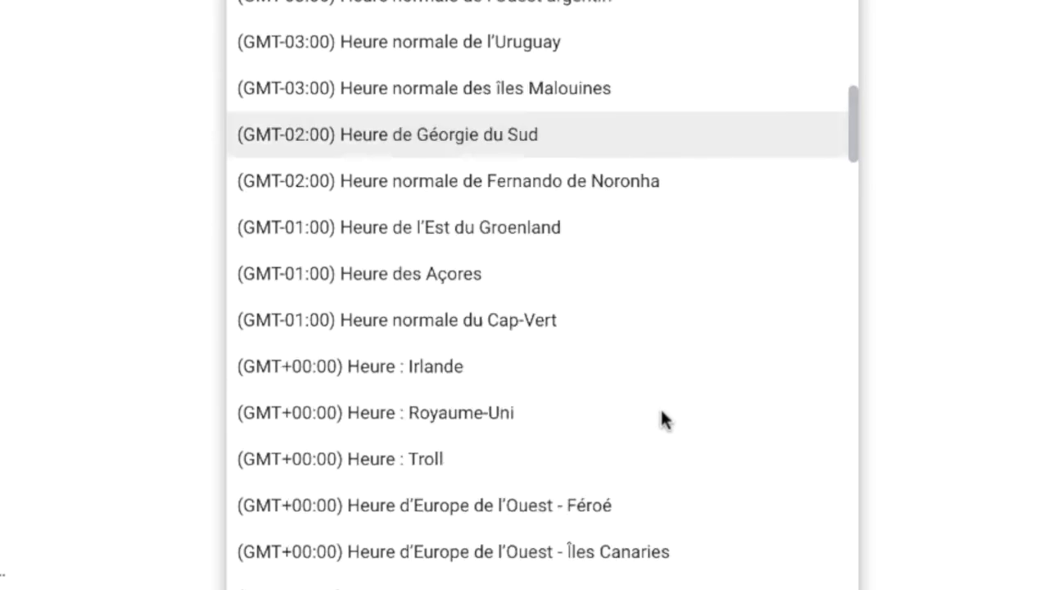
scroll(664, 419, down, 20)
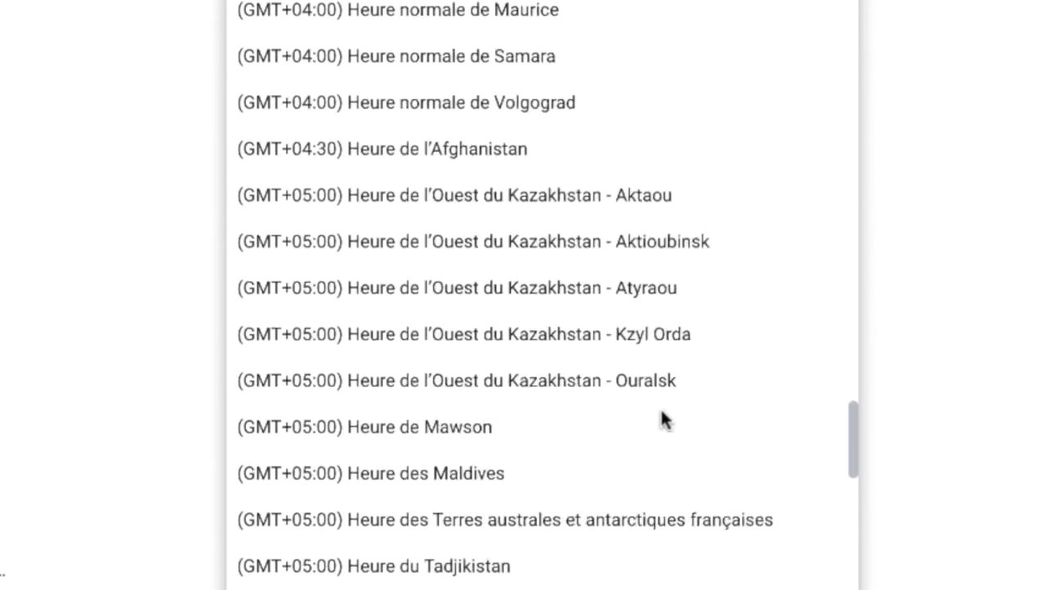
scroll(662, 418, down, 3)
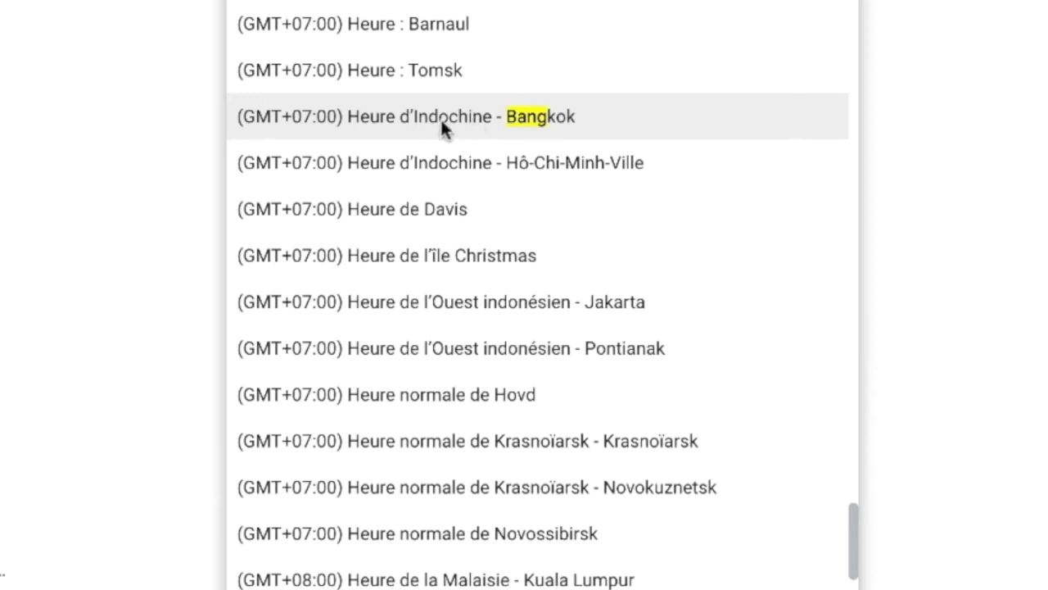
click(437, 123)
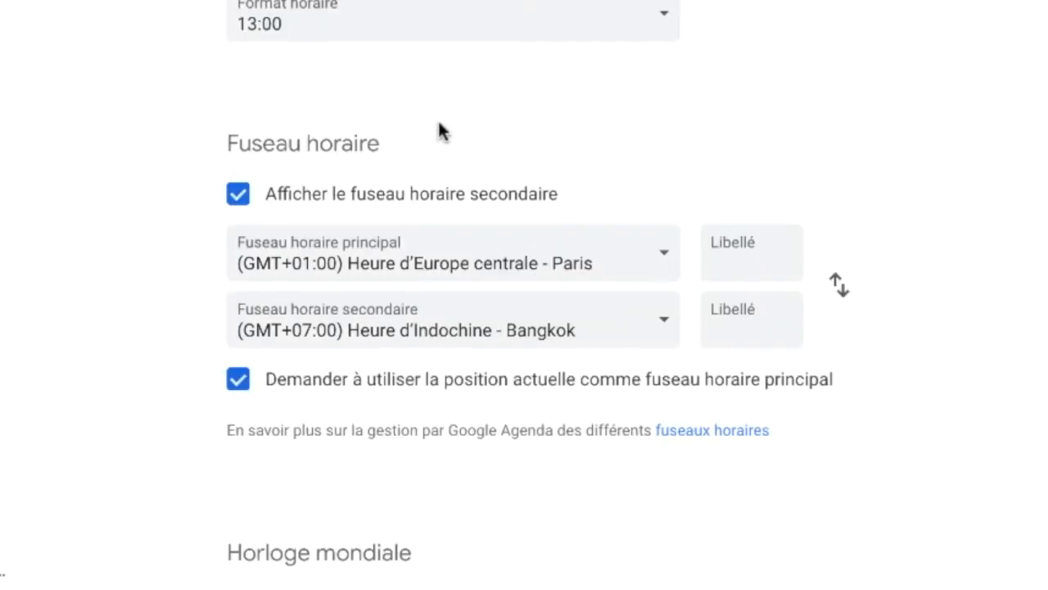
- Label the Bangkok secondary time zone THO and return to the Sommaire slide
click(760, 330)
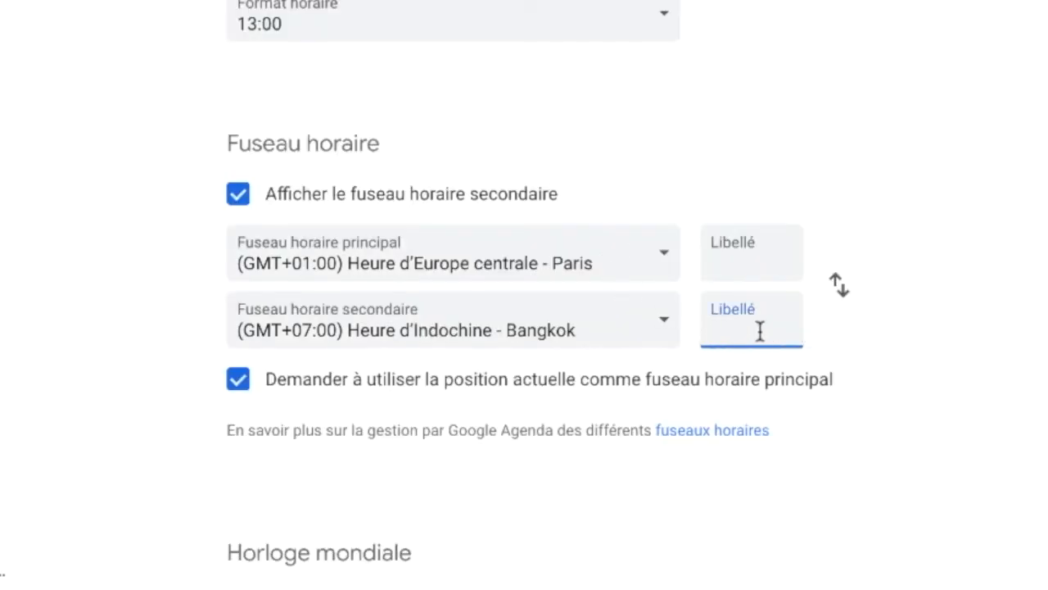
text(B)
key(BackSpace)
text(THO)
scroll(886, 351, down, 1)
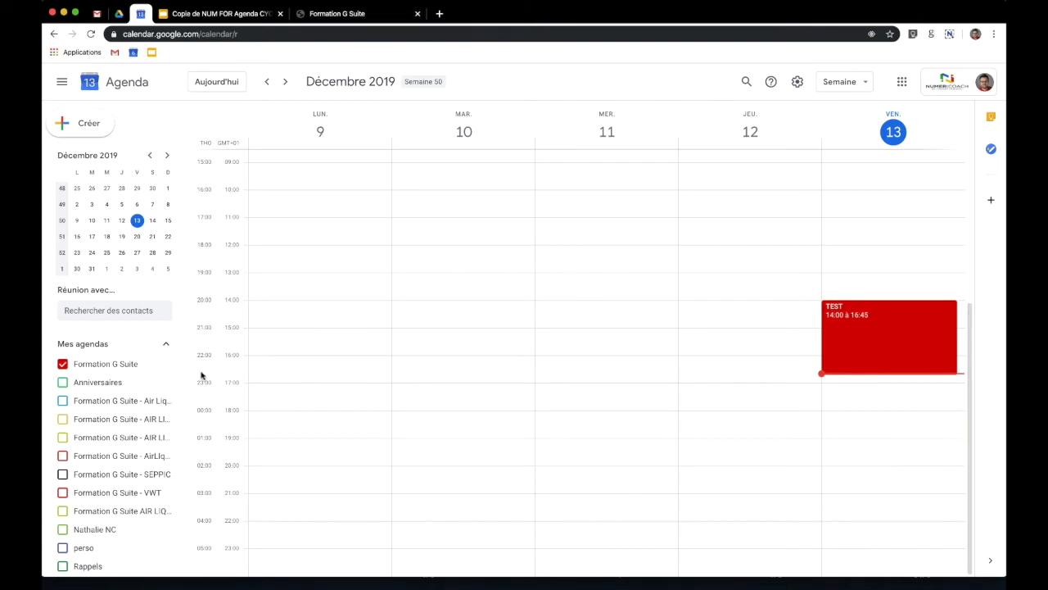
click(209, 13)
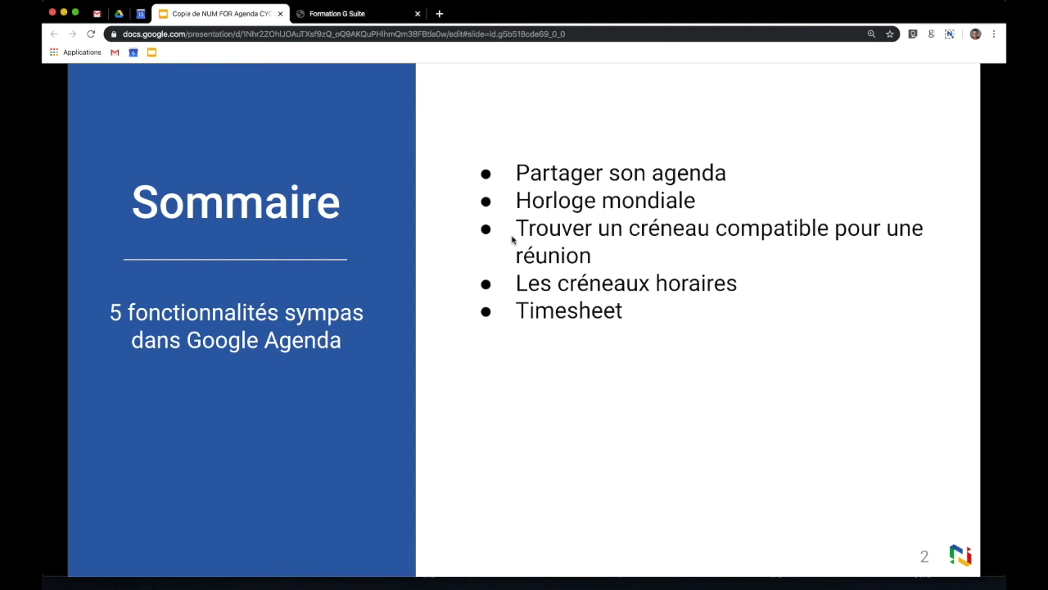
- Add a first colleague's schedule through the 'Réunion avec' contact search
click(141, 13)
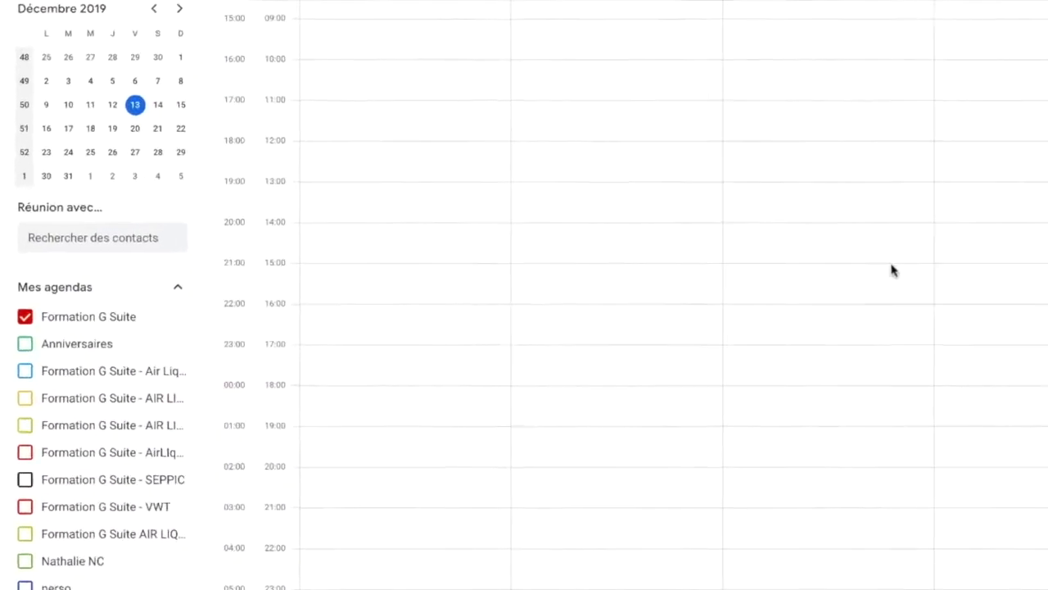
click(77, 53)
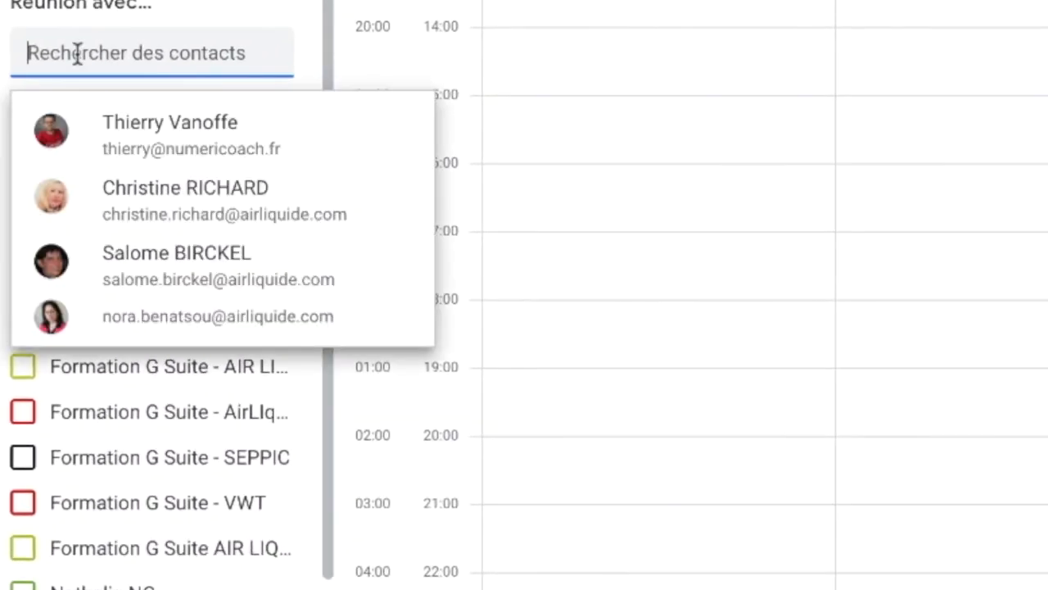
text(arthu)
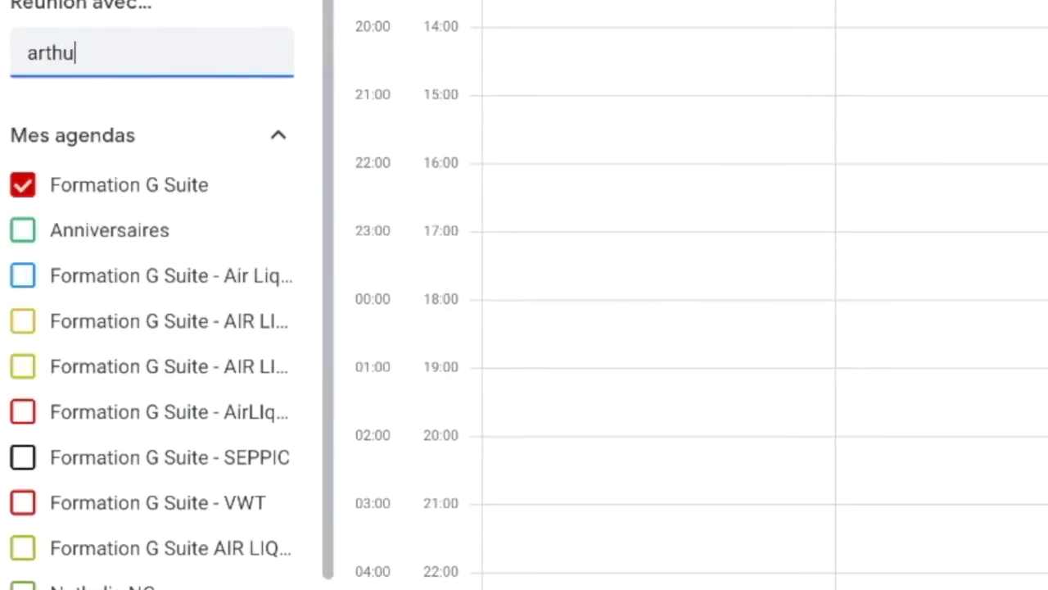
key(Return)
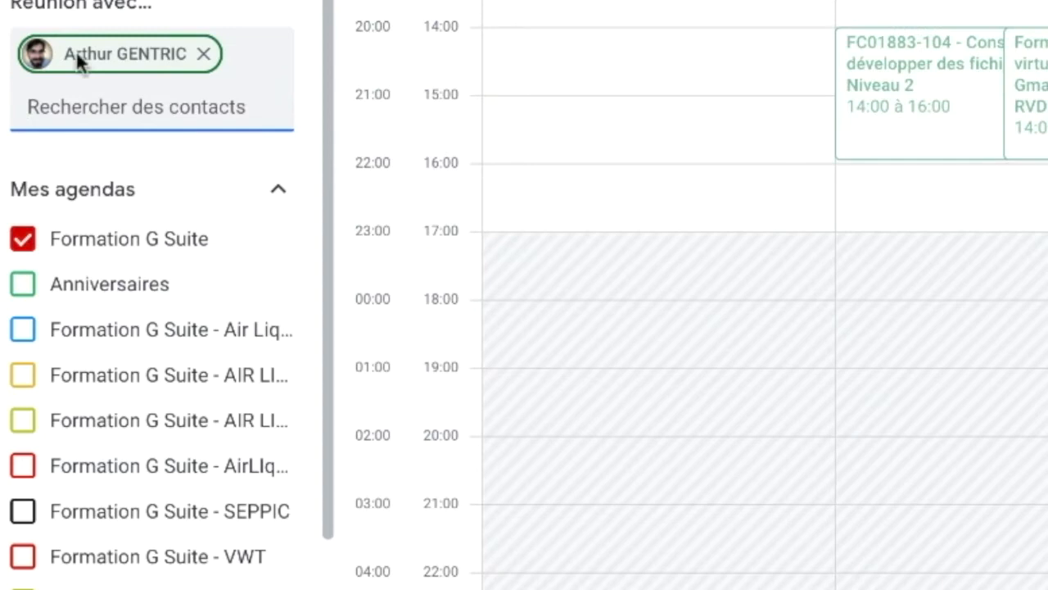
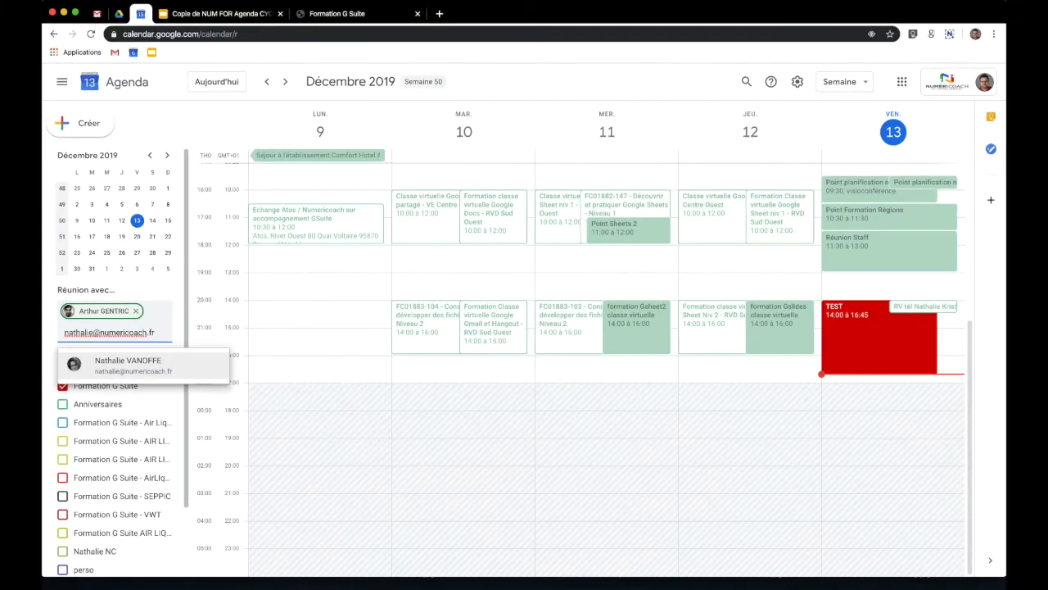
- Add a second colleague by e-mail address and show the week of 23–27 December 2019
click(113, 361)
click(137, 252)
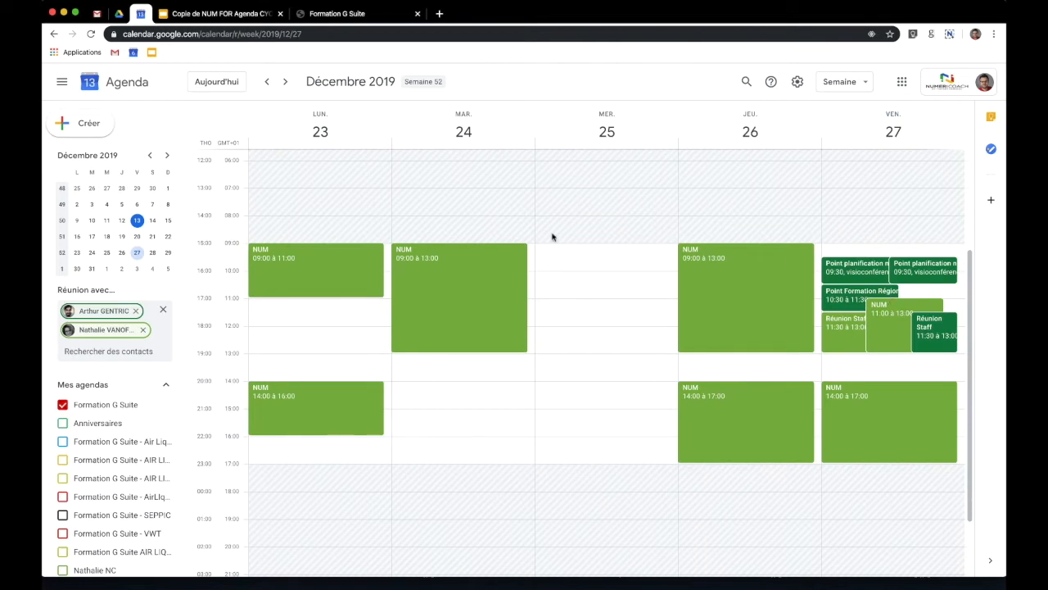
scroll(129, 475, down, 1)
scroll(129, 473, down, 3)
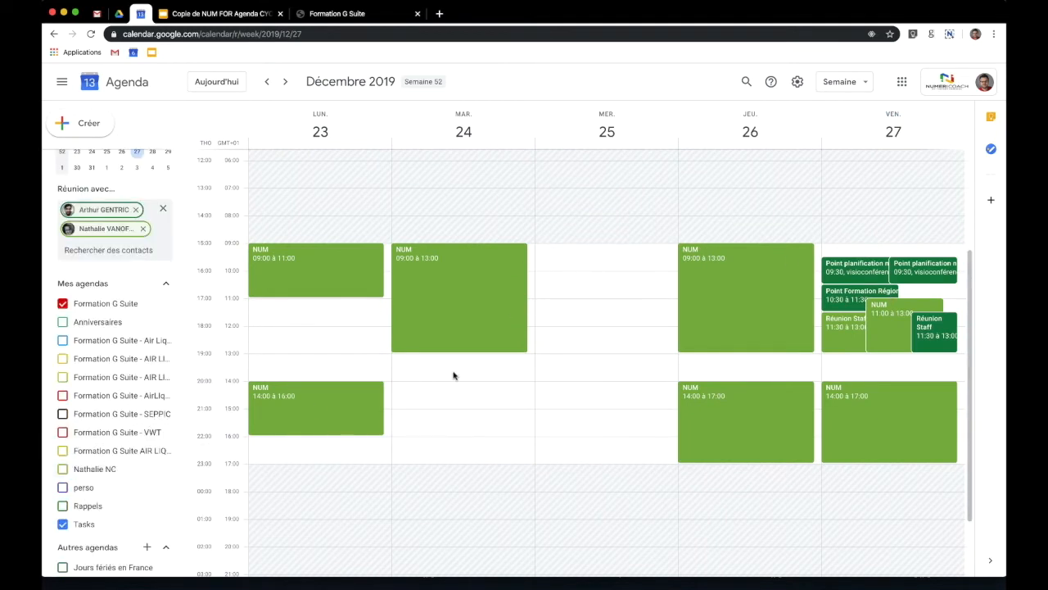
scroll(439, 418, up, 1)
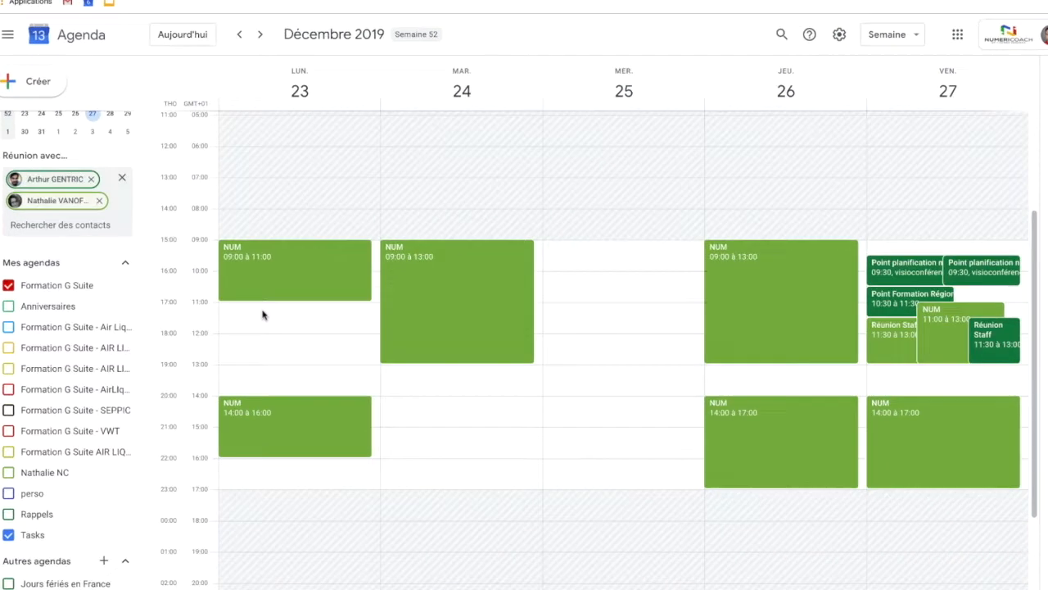
- Create and save a 'test' meeting on Monday 23 December, 11:00–12:15, with both colleagues invited
drag(287, 322, 288, 347)
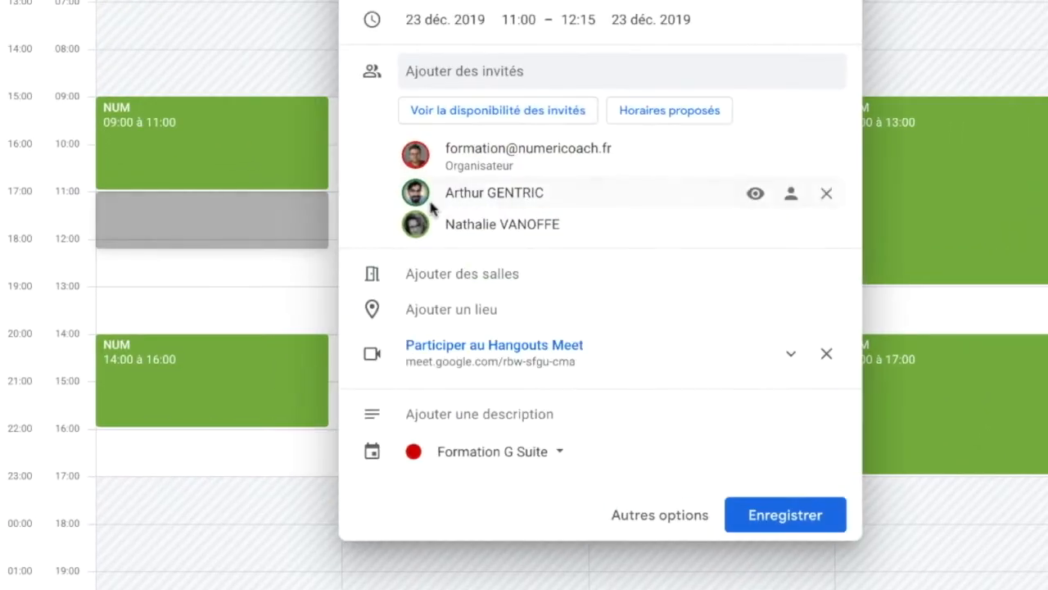
click(520, 125)
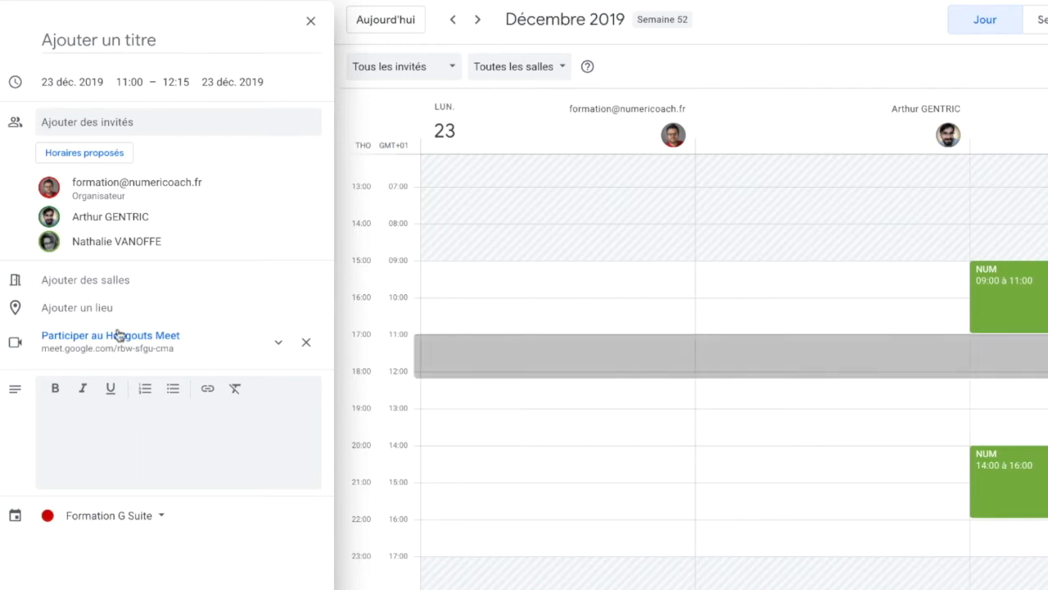
click(63, 38)
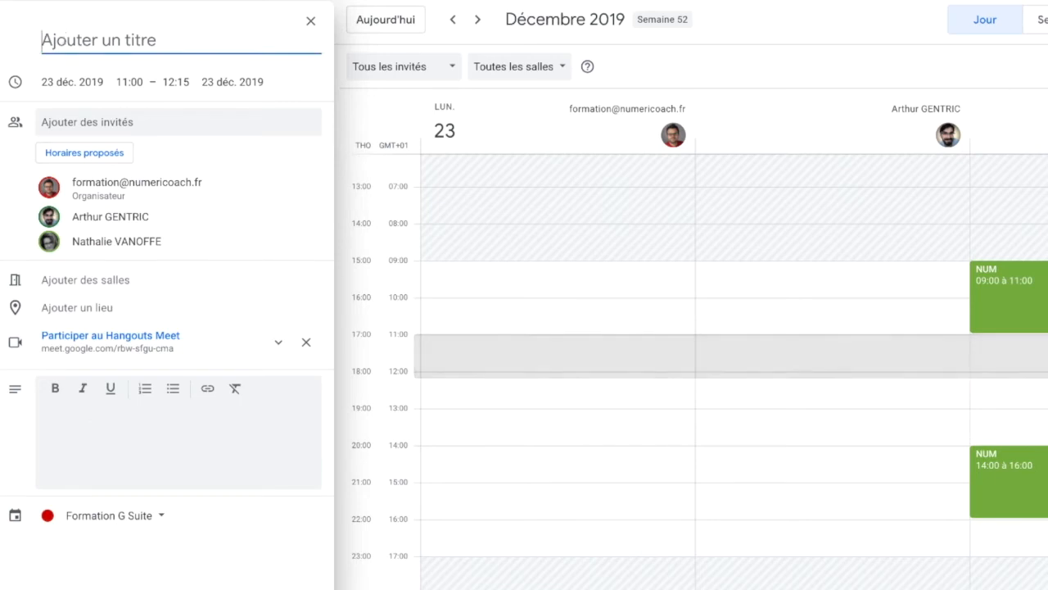
text(test)
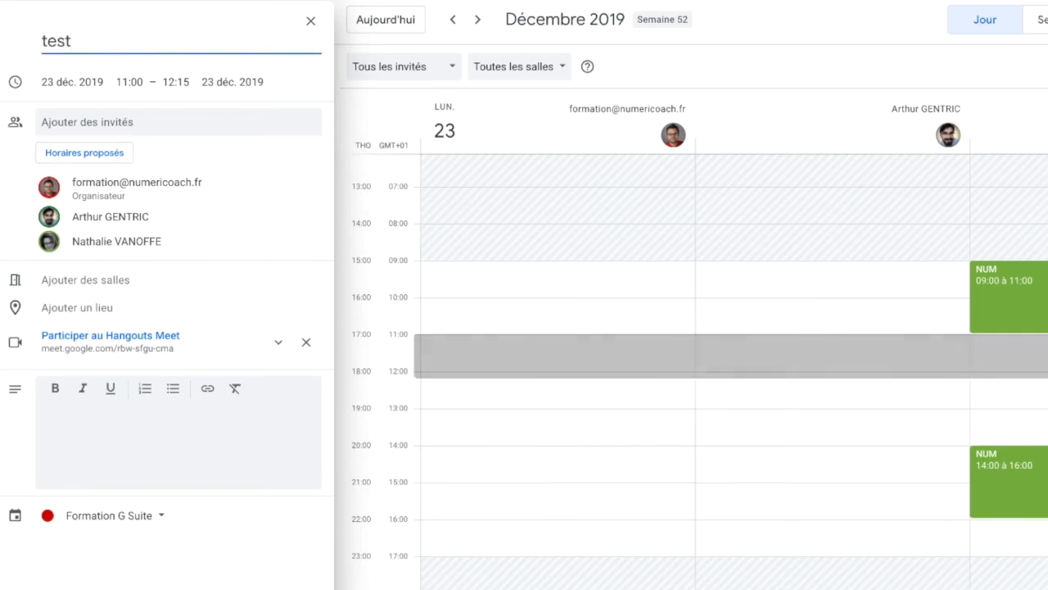
key(Return)
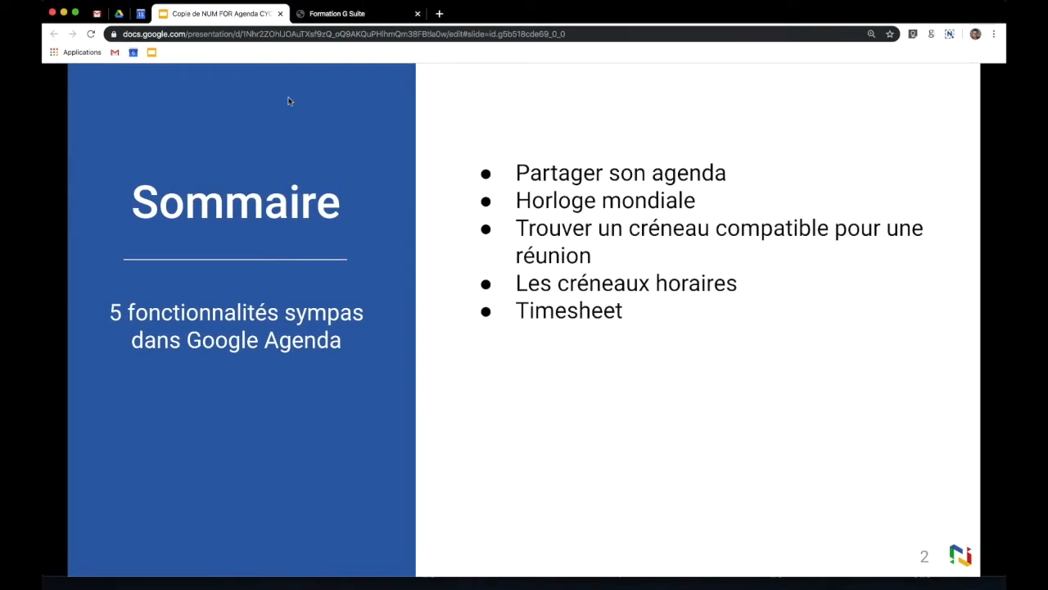
- Move to the week of 16–20 December, discarding an accidental event draft
key(ctrl+shift+Tab)
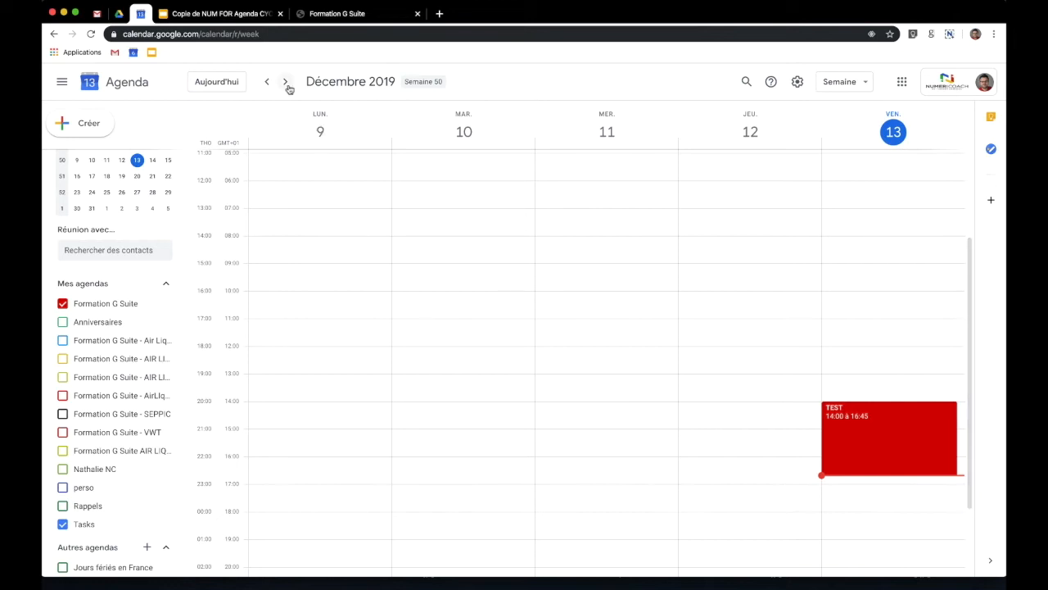
click(285, 83)
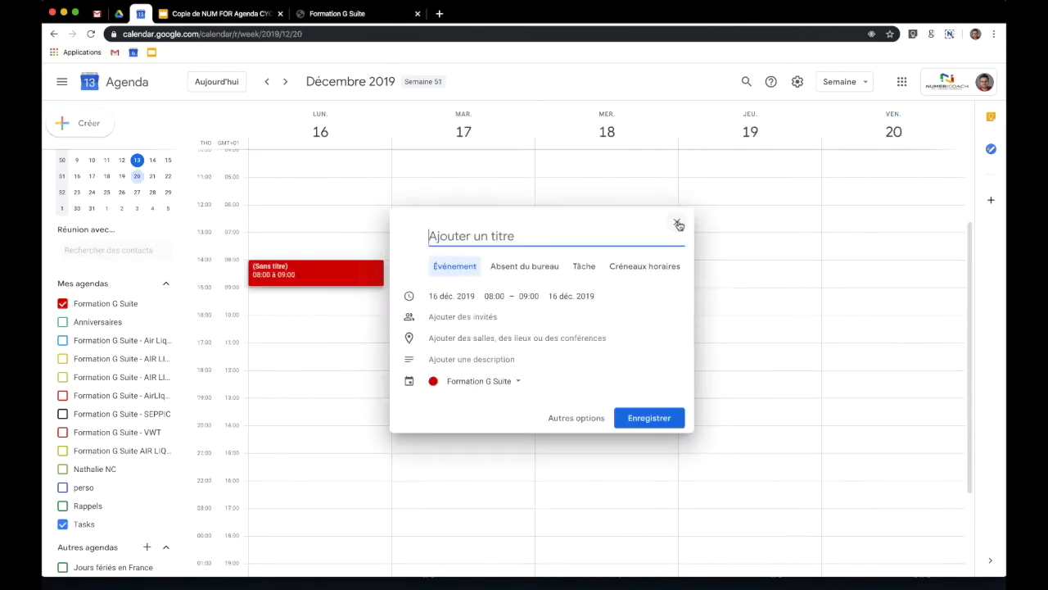
click(681, 225)
- Create 30-minute appointment slots 'Entretiens de 30 minutes' on Monday 16 December, 08:00–13:00
drag(272, 320, 274, 395)
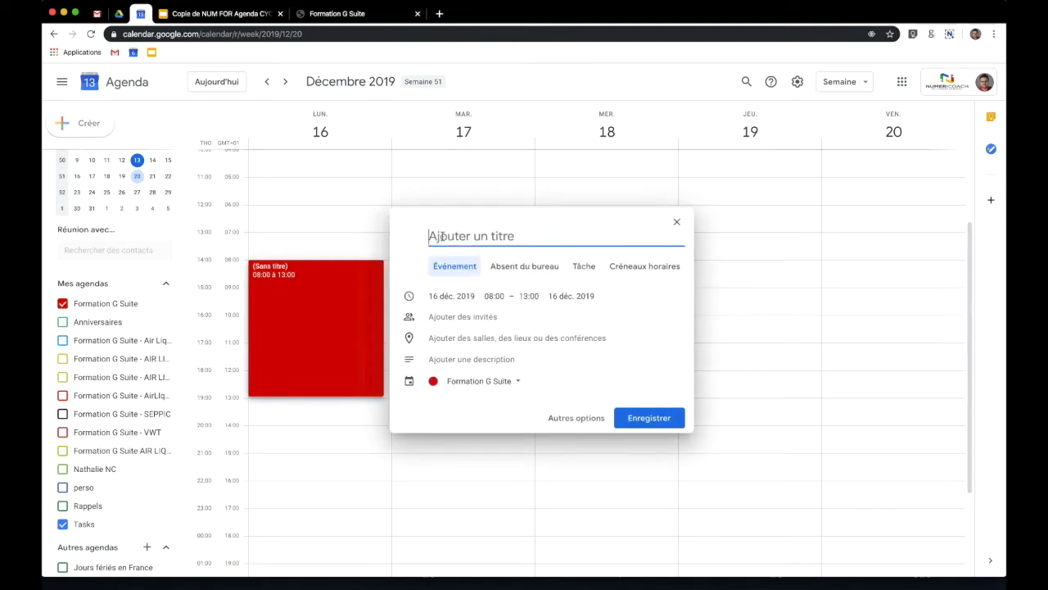
text(Entretiens de 30 Mn)
key(BackSpace)
key(BackSpace)
text(minutes)
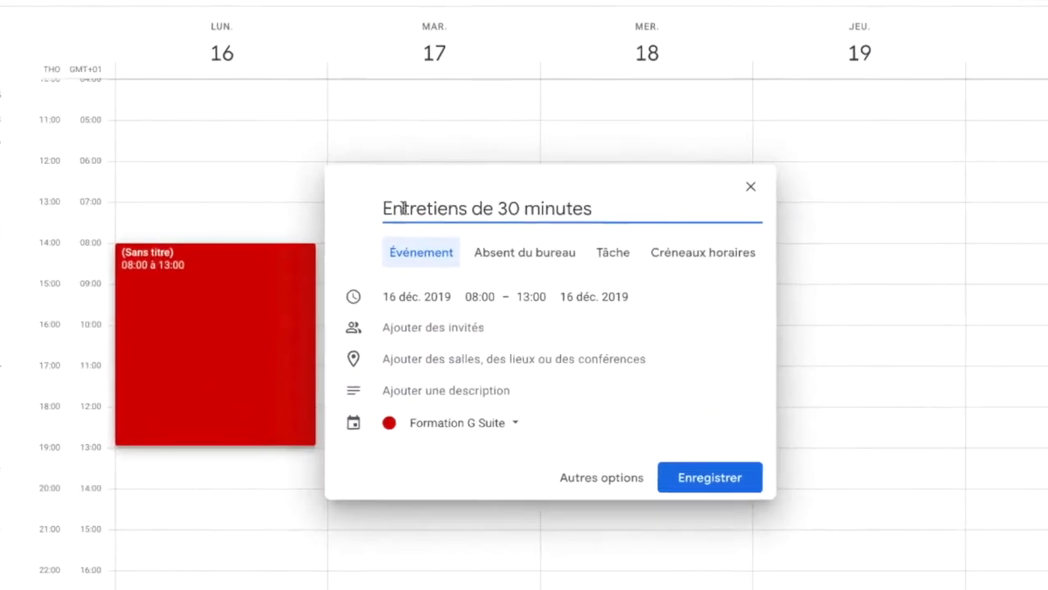
click(749, 239)
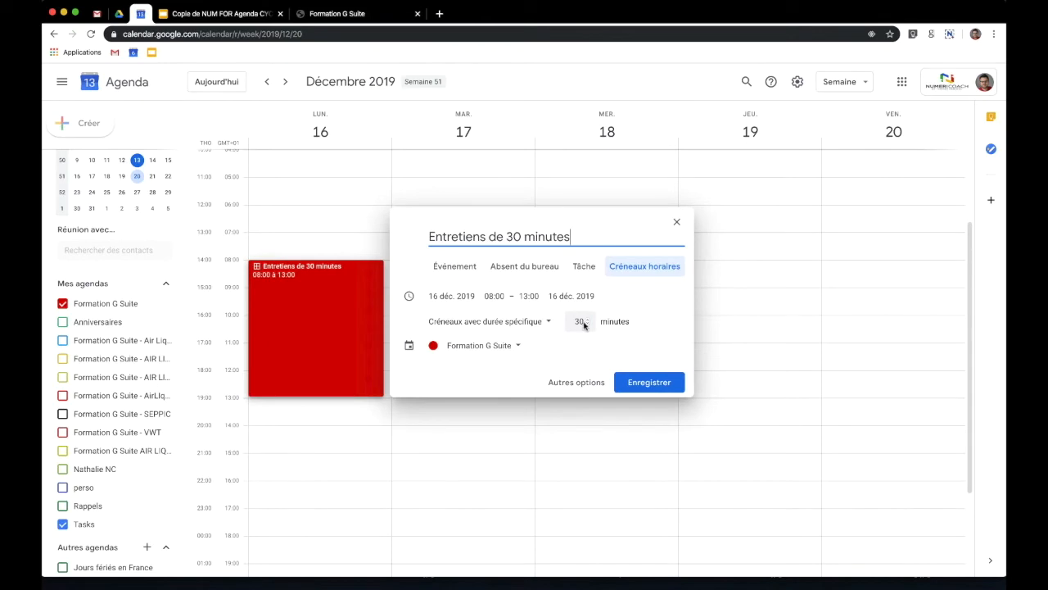
click(642, 383)
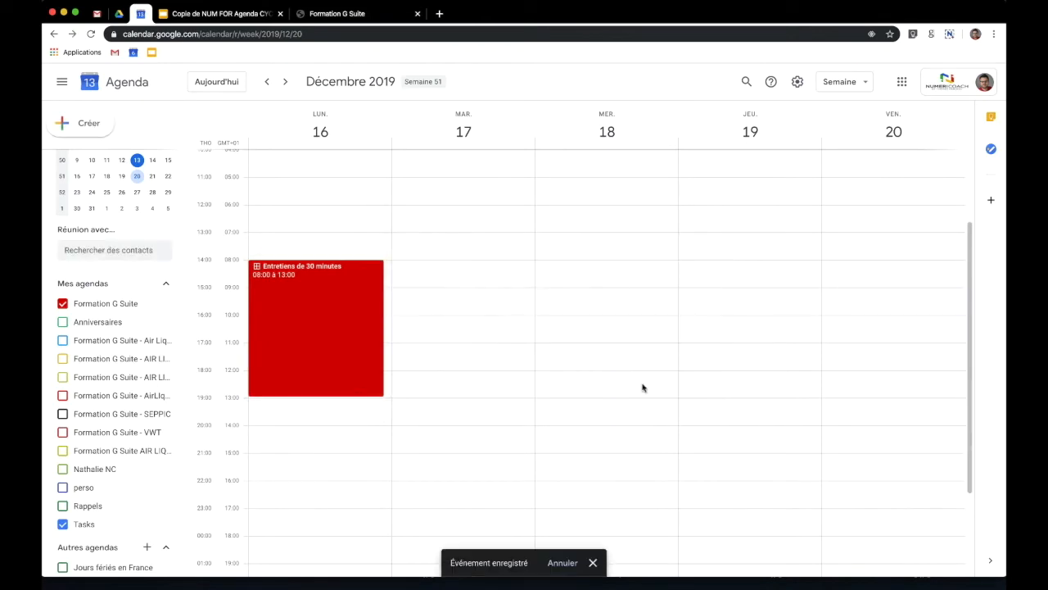
click(322, 303)
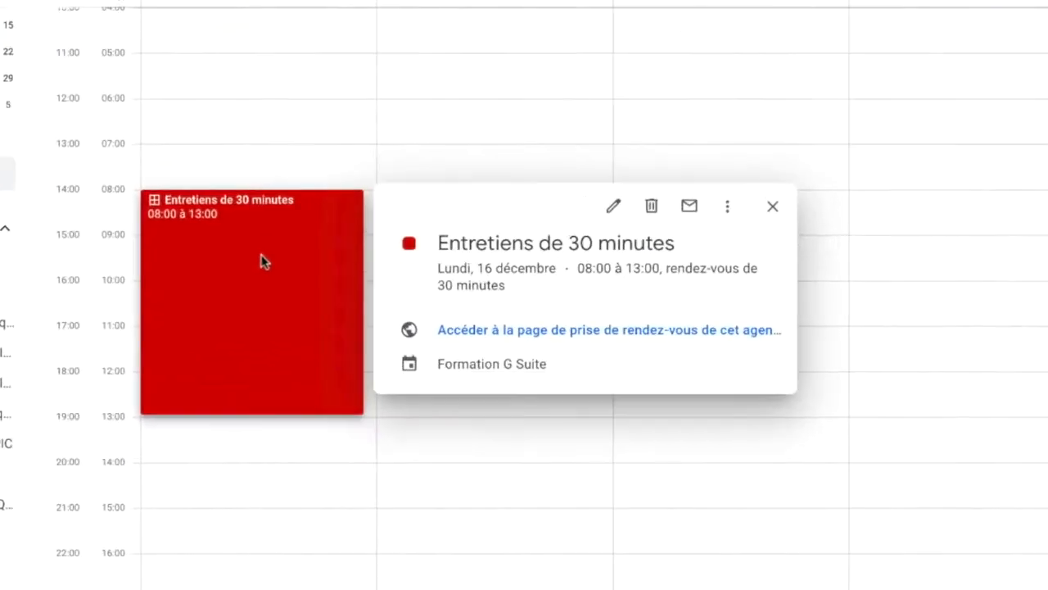
- Book the Monday 16 December 08:00 slot on the public booking page, then return to the Sommaire slide
click(622, 335)
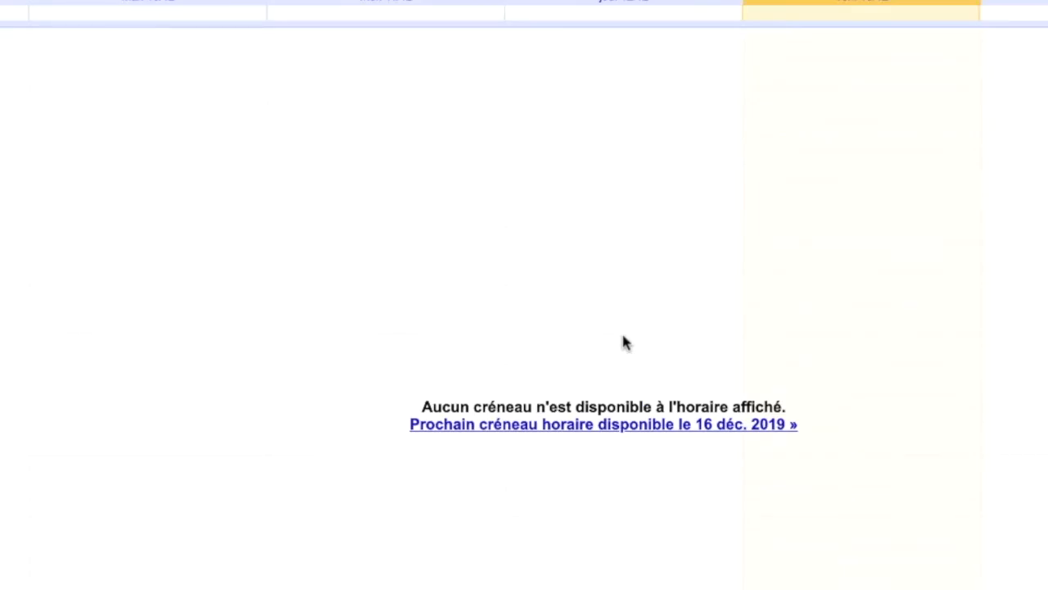
click(121, 143)
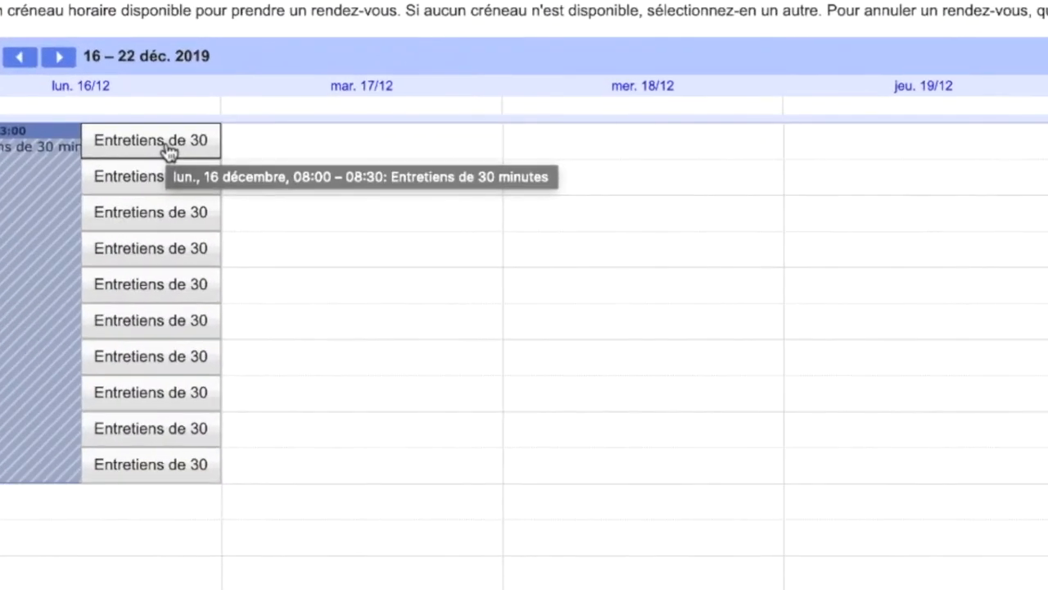
click(167, 150)
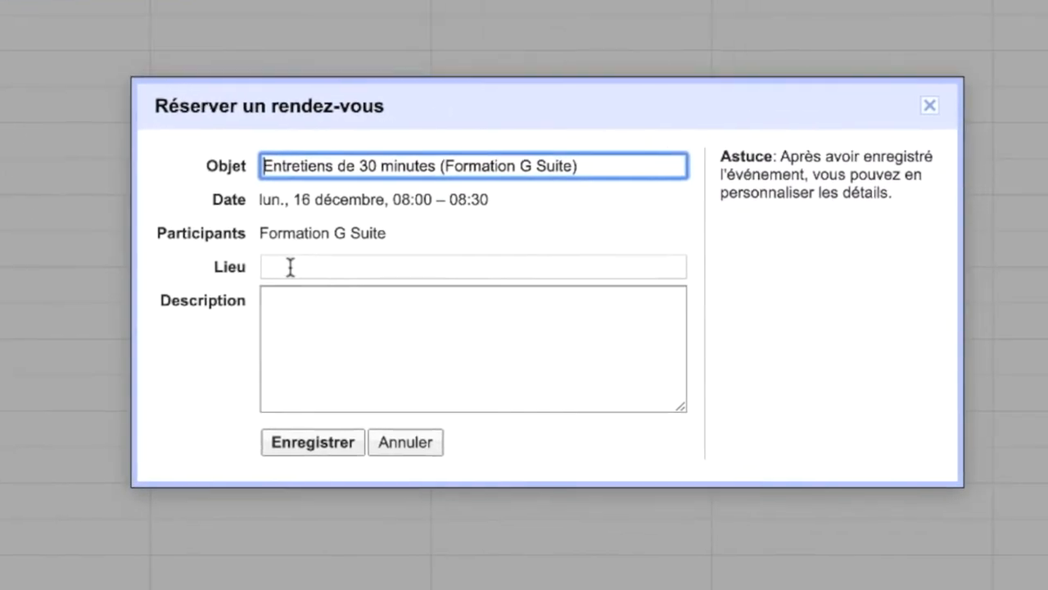
click(310, 441)
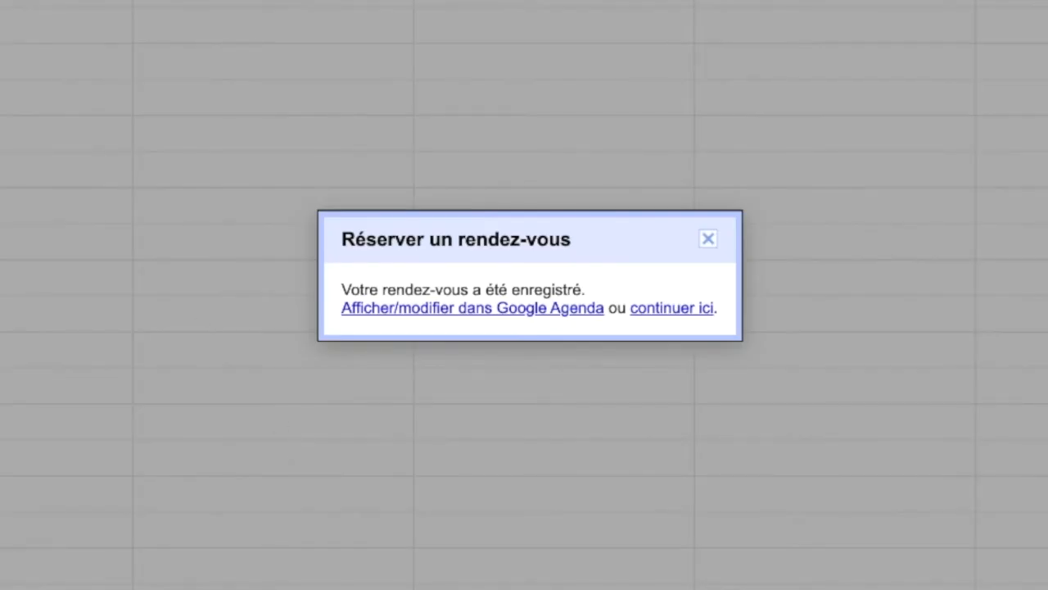
click(708, 239)
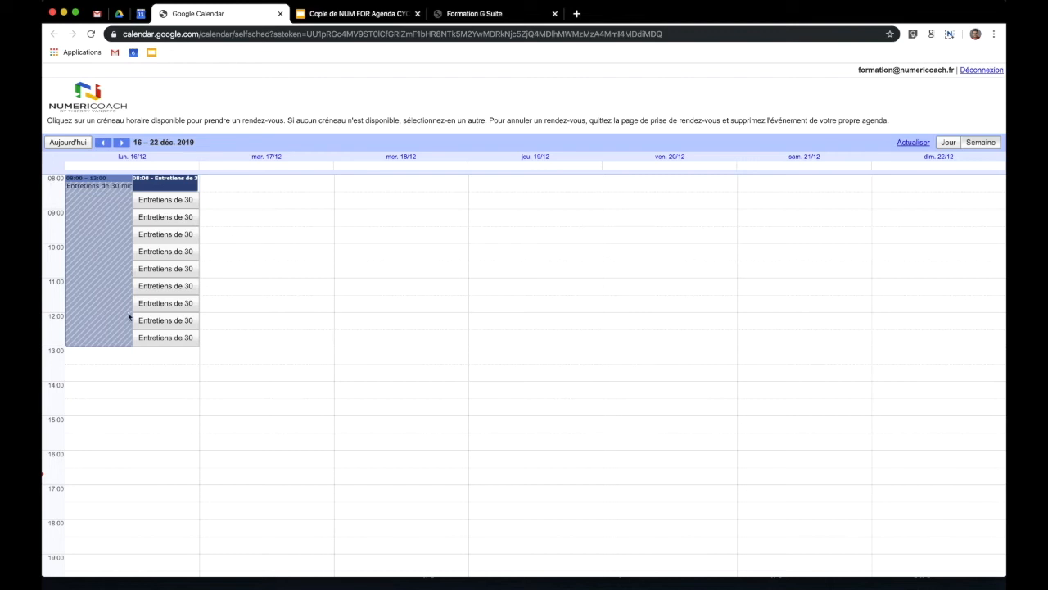
click(373, 13)
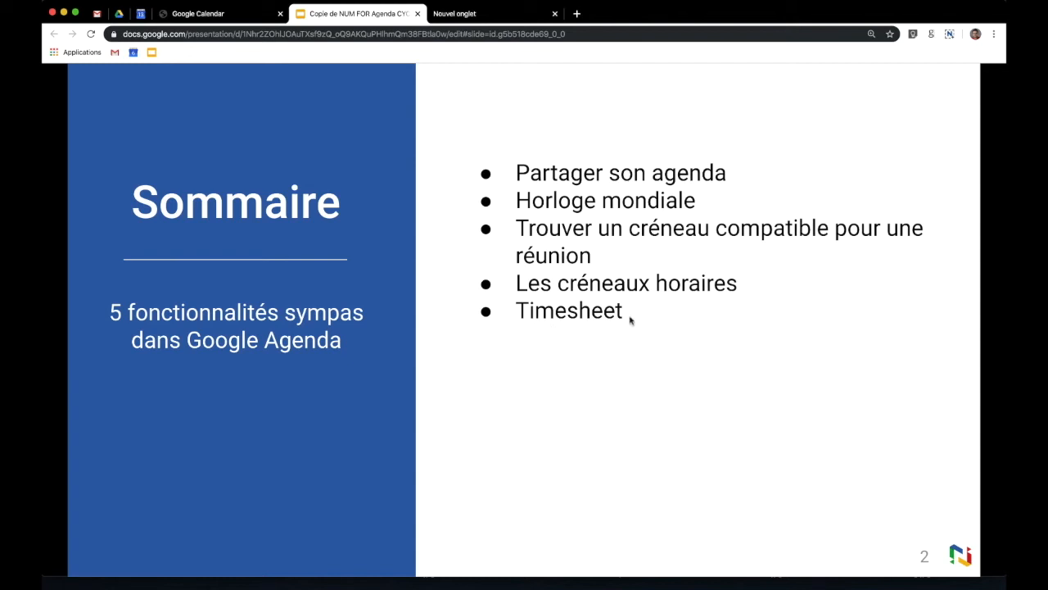
- Create a new blank Google Sheets spreadsheet using sheets.new in a fresh tab
click(466, 14)
text(sheets.new)
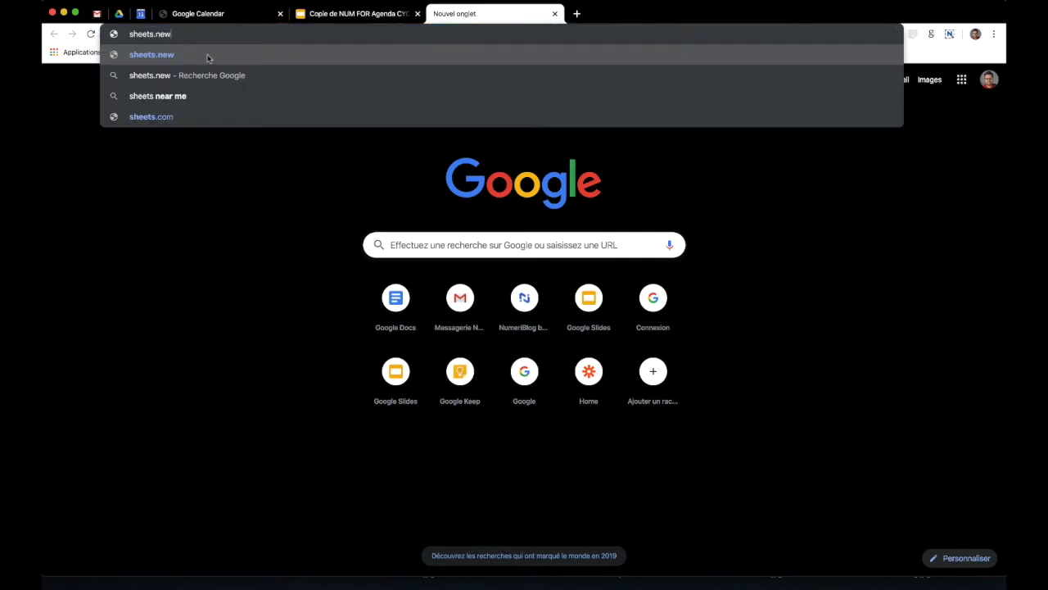
key(Return)
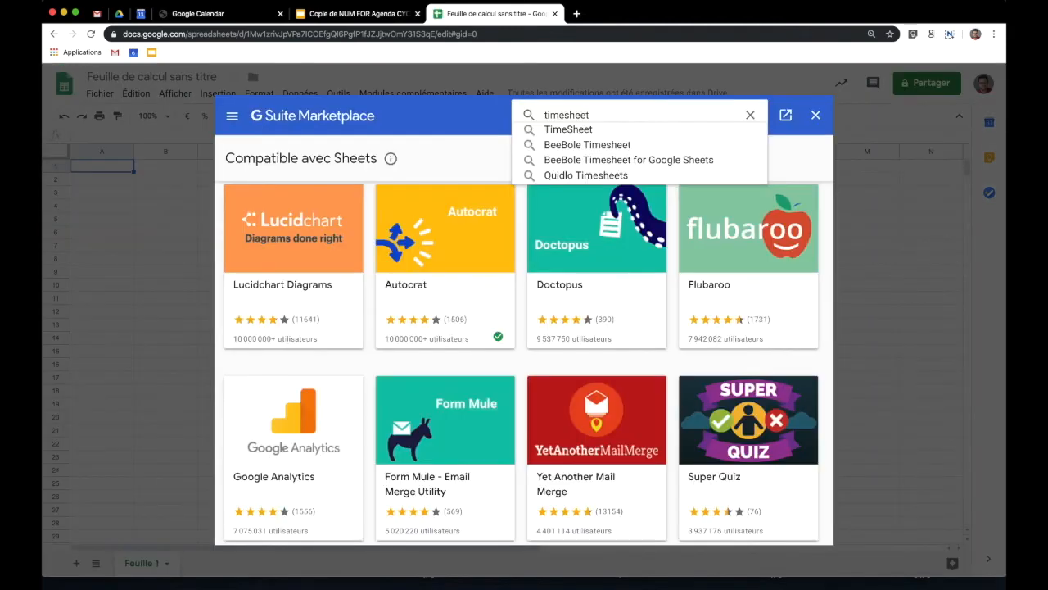
- Install and authorize the TimeSheet add-on for this user, then close the store and how-to panel
click(594, 131)
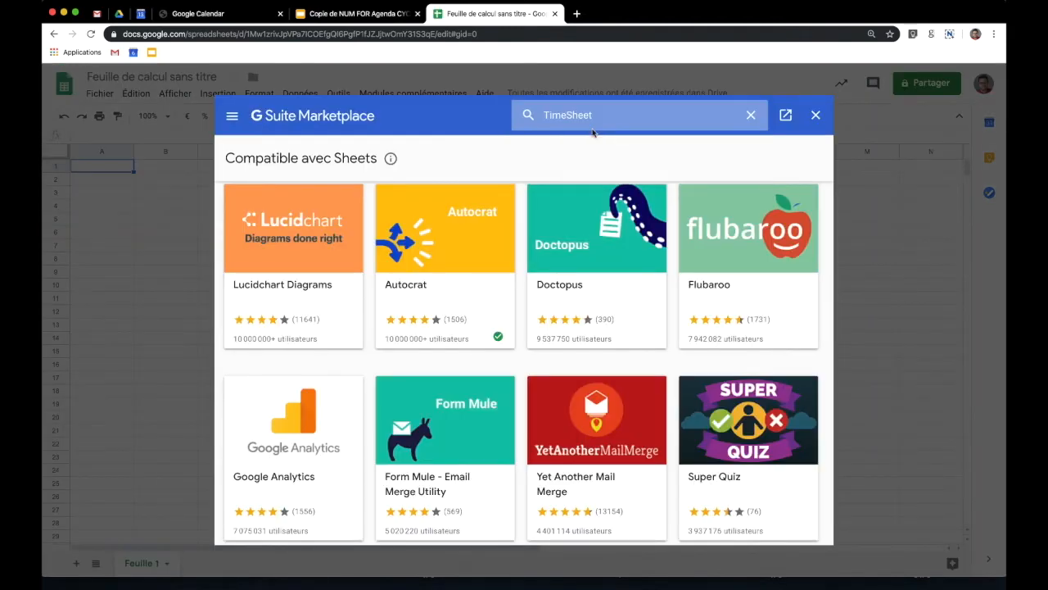
click(281, 279)
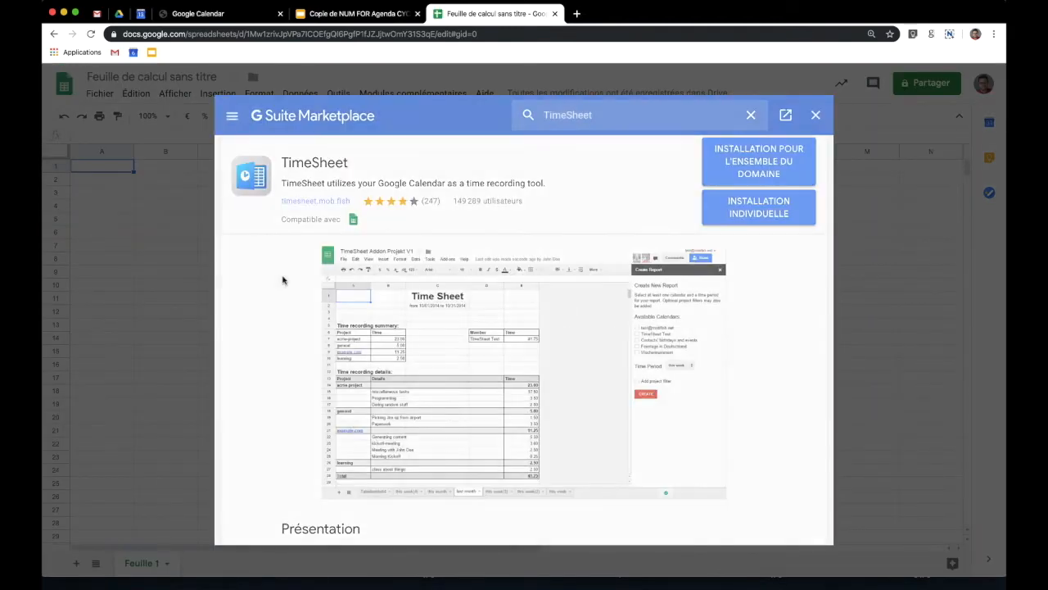
click(761, 206)
click(600, 399)
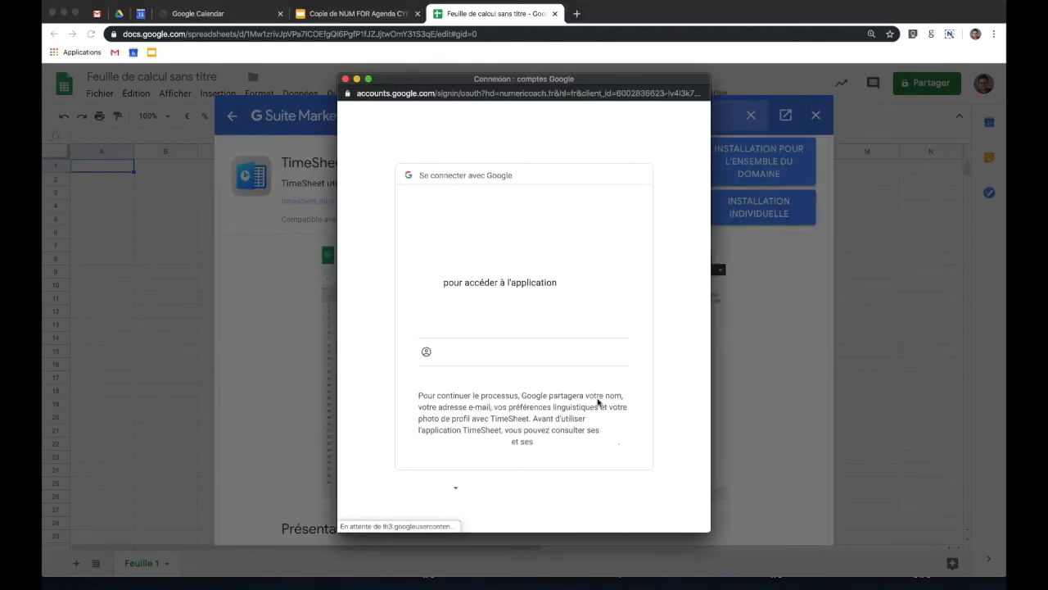
click(562, 348)
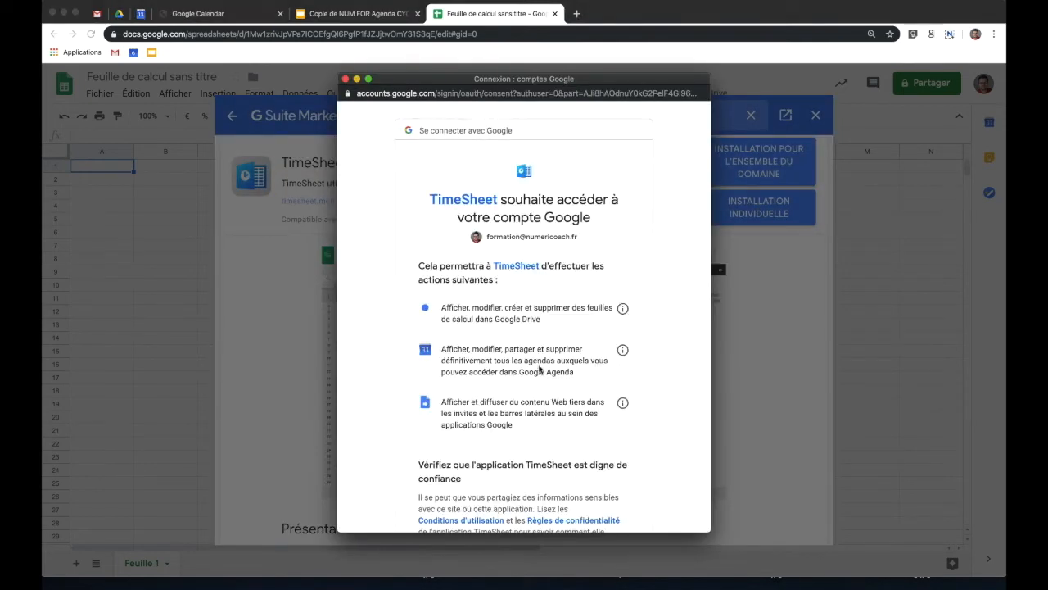
scroll(520, 355, down, 5)
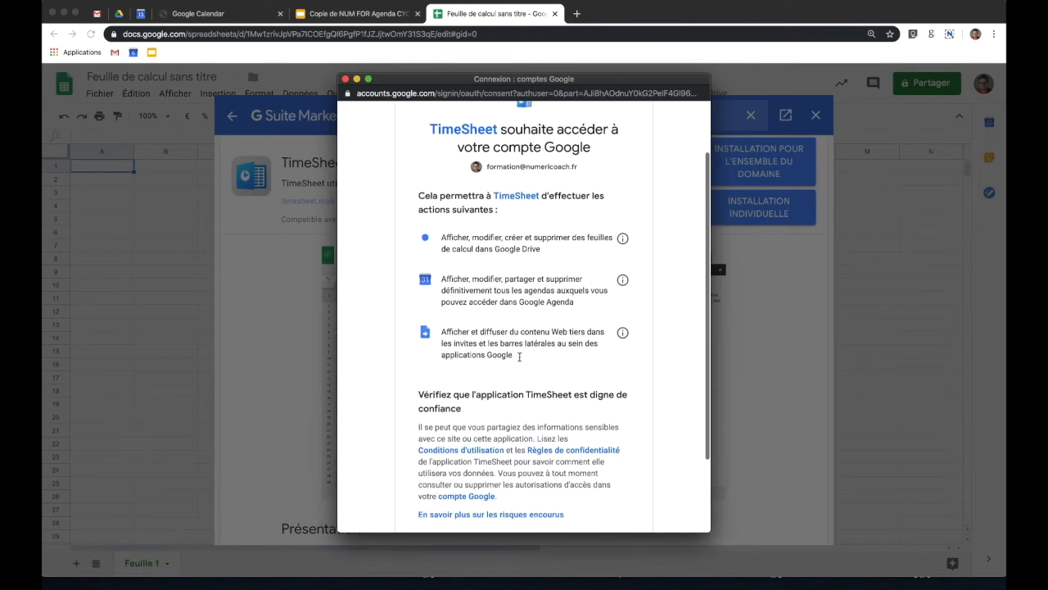
scroll(521, 359, up, 4)
scroll(520, 358, down, 5)
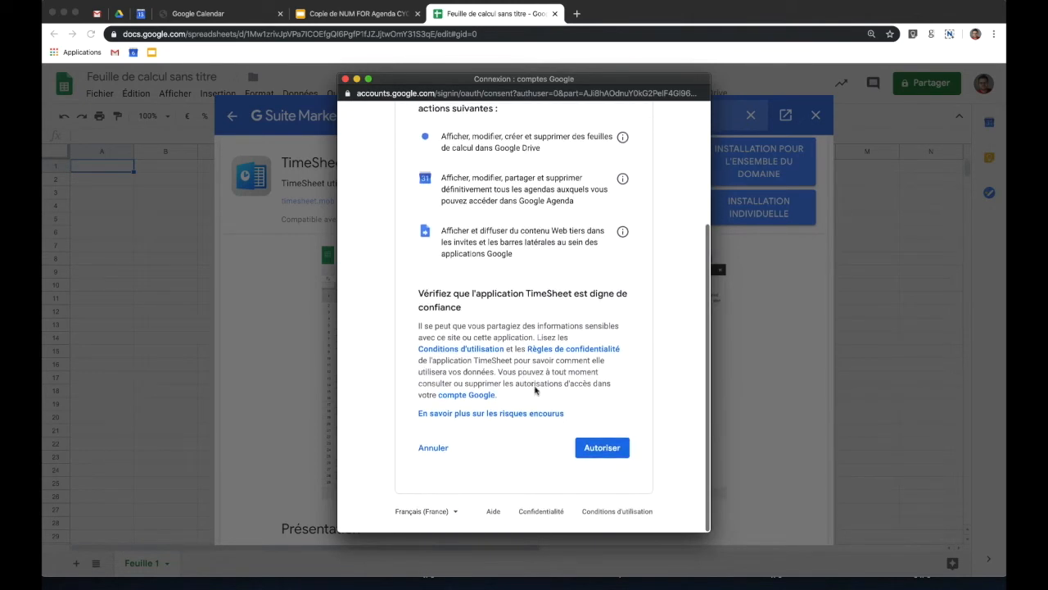
click(600, 450)
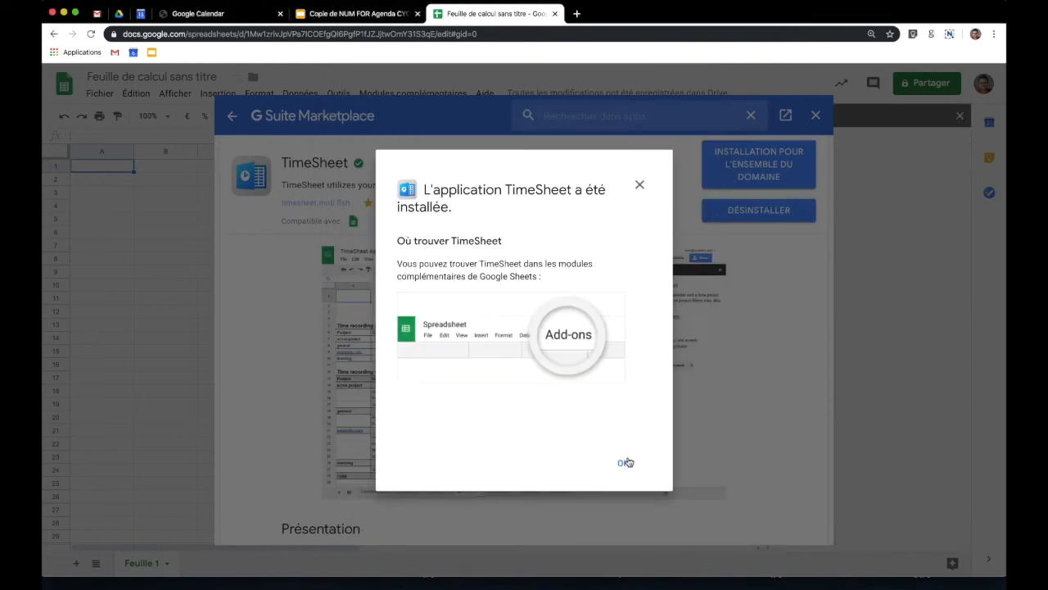
click(626, 462)
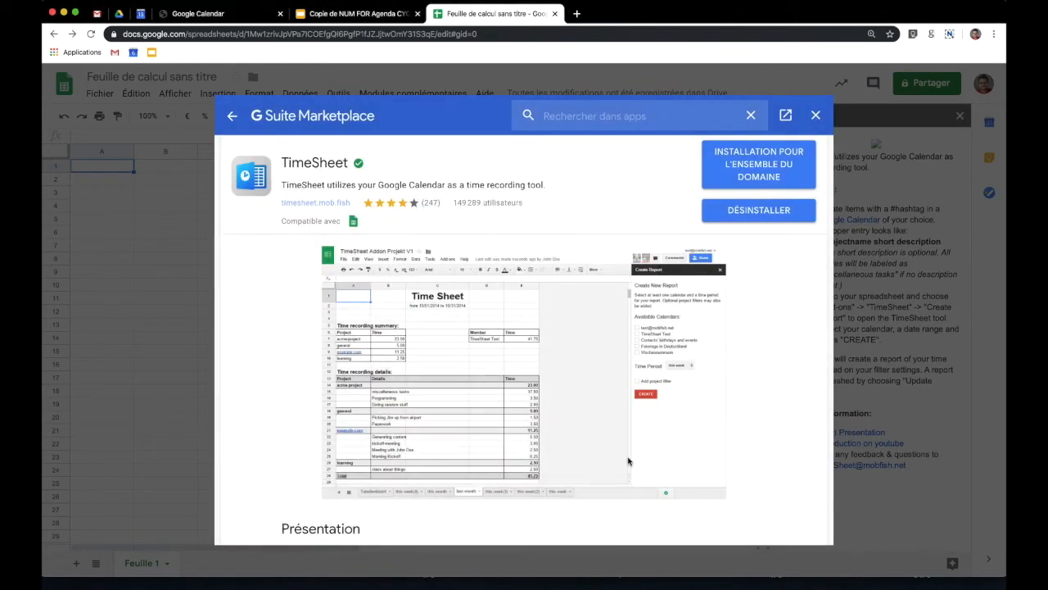
click(815, 116)
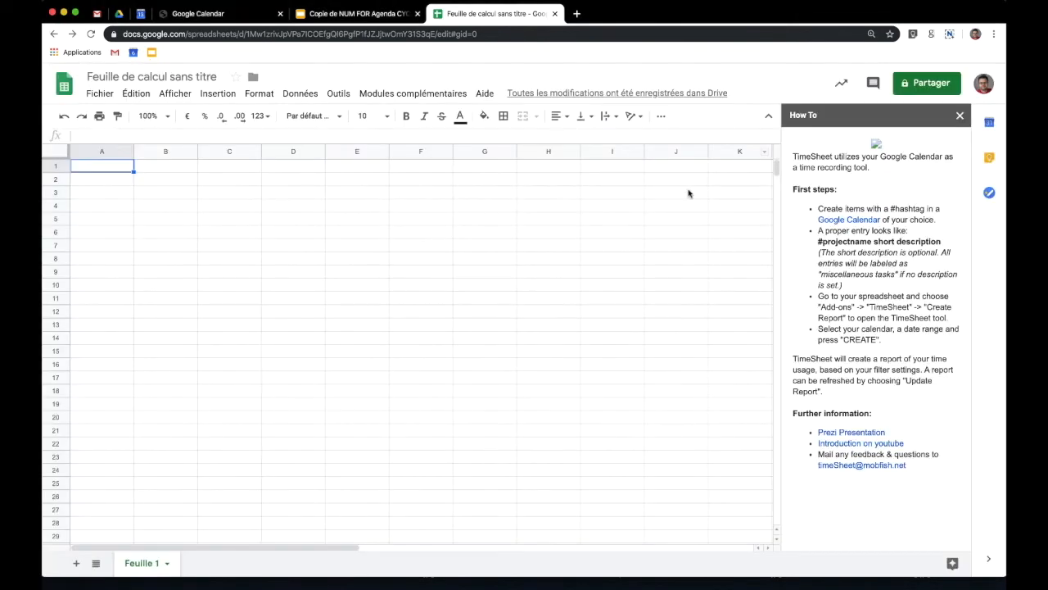
click(960, 116)
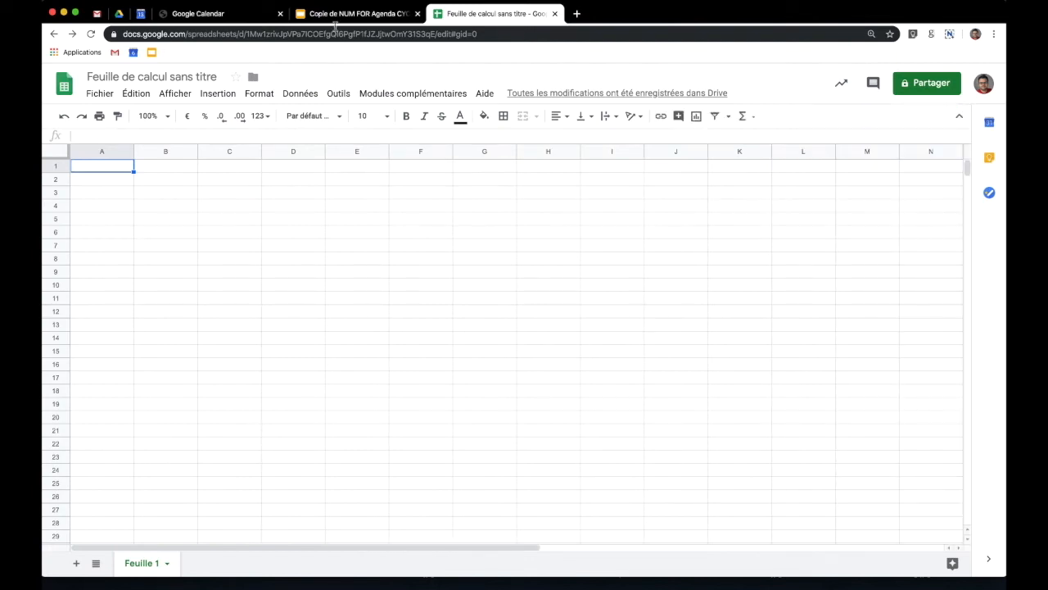
- Create a Monday 09:00–12:00 event titled #FORMATION in the calendar week view
click(141, 14)
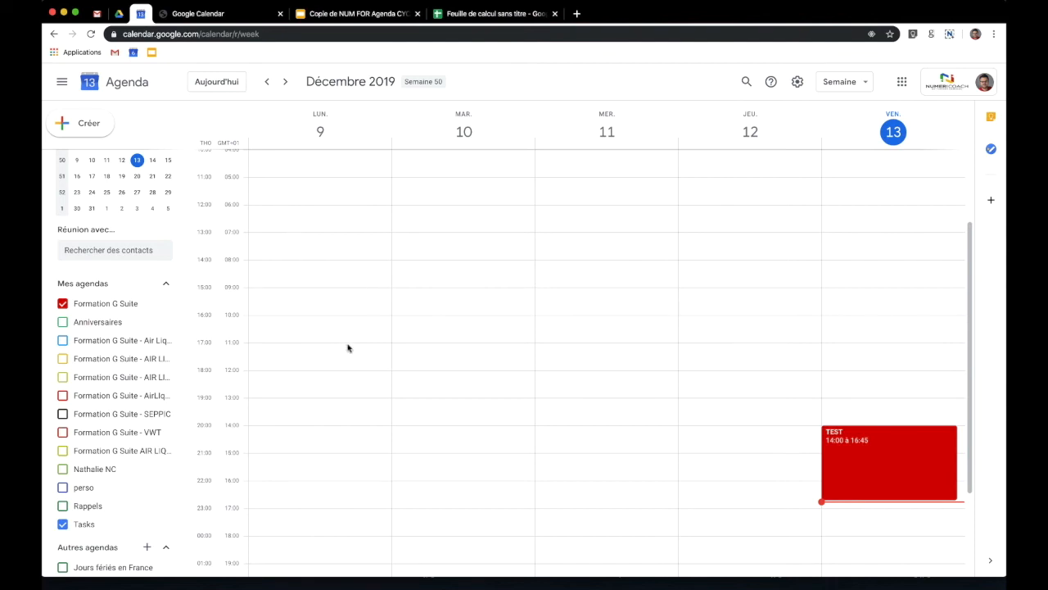
click(269, 297)
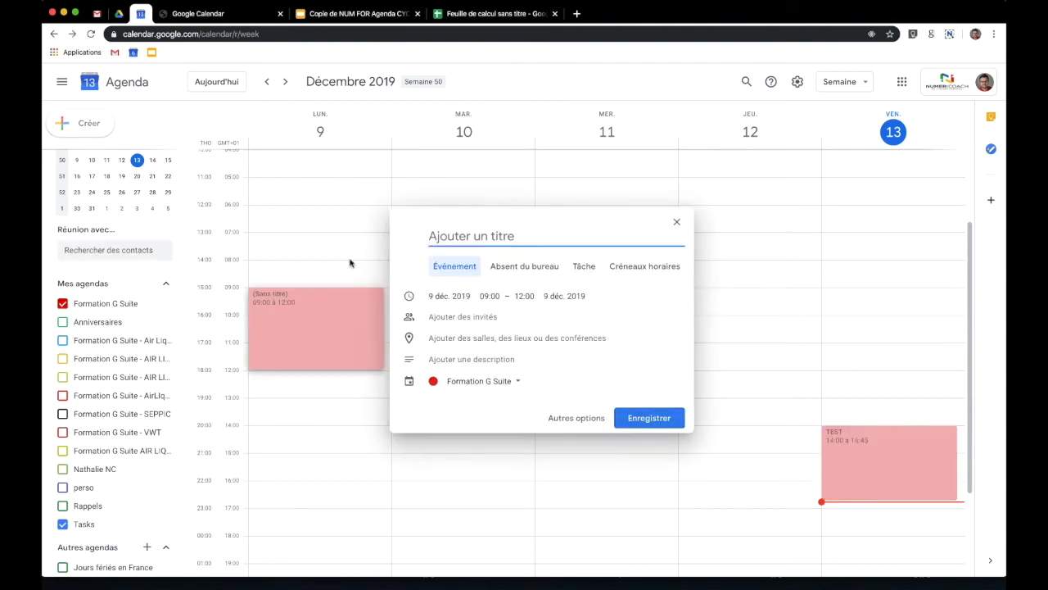
click(401, 279)
drag(270, 297, 272, 368)
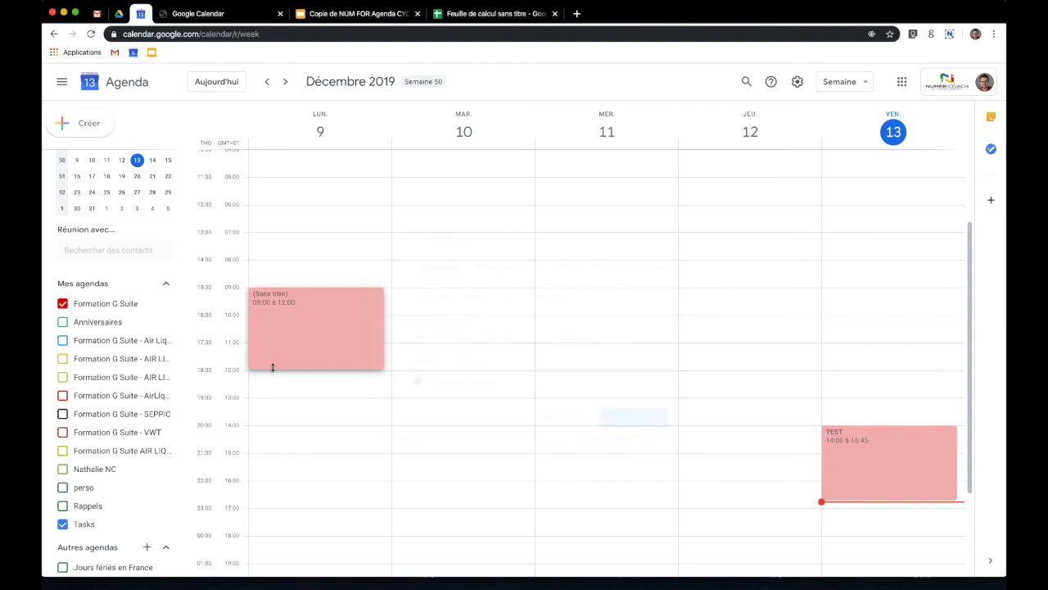
text(#FORMATION)
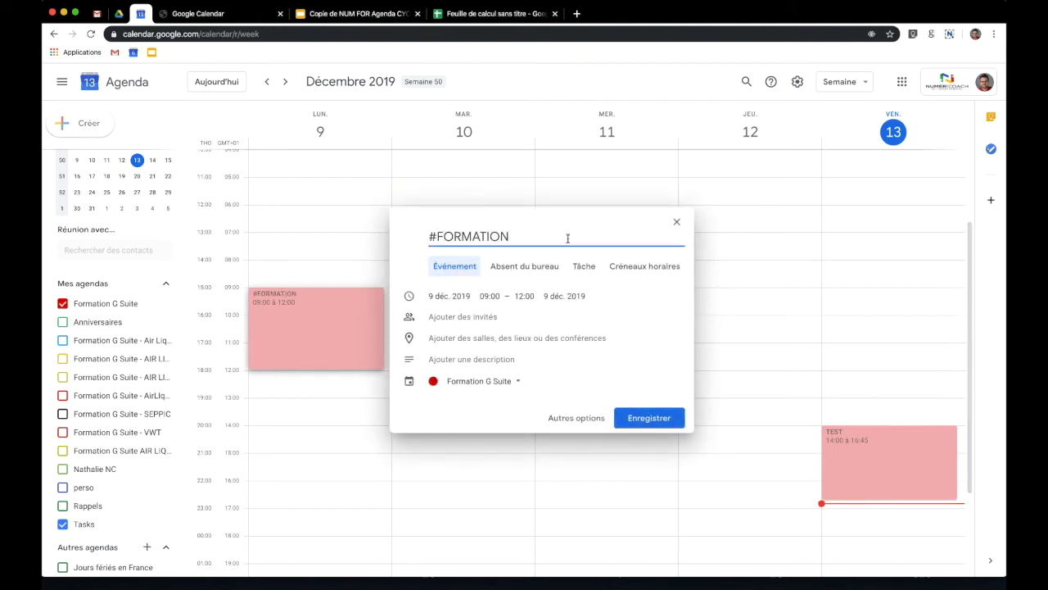
click(649, 416)
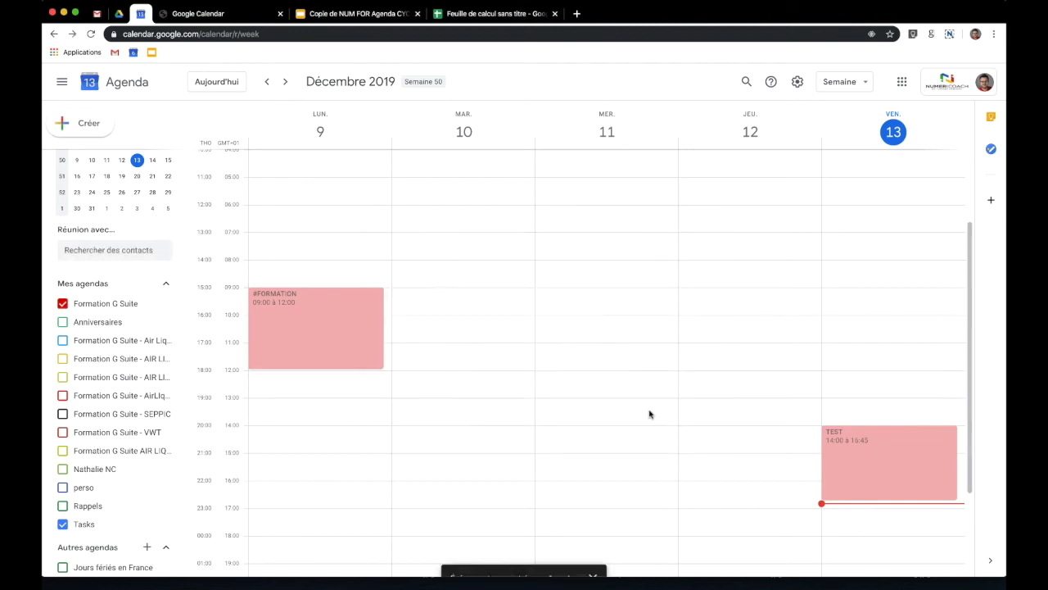
- Add a Monday 14:00–16:00 event titled #REUNION PROJET B
drag(273, 463, 271, 478)
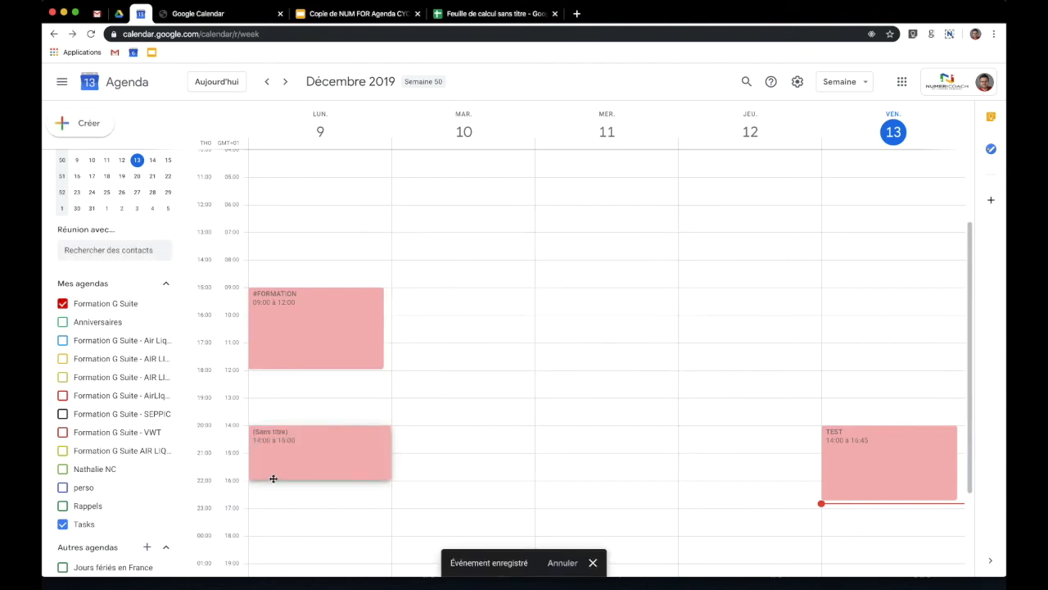
text(#)
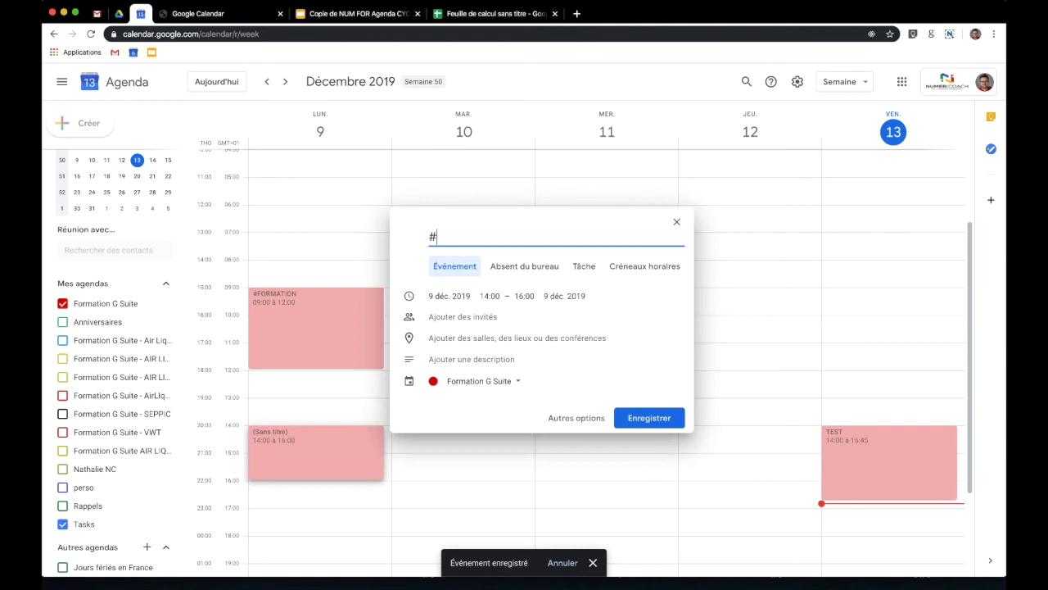
text(REUNION PROJE)
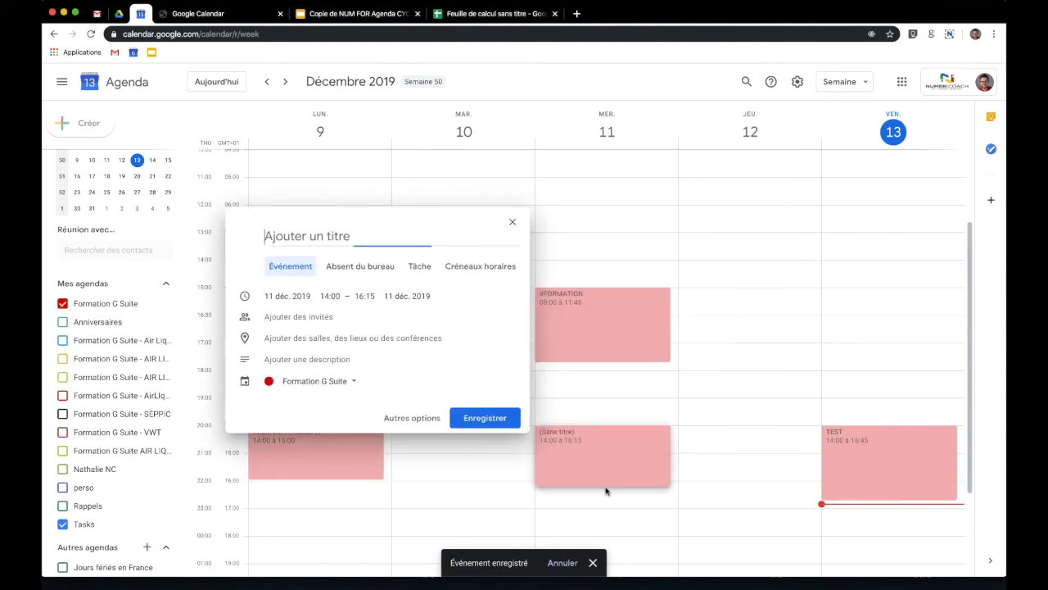
text(#)
text(REUNION PROJET)
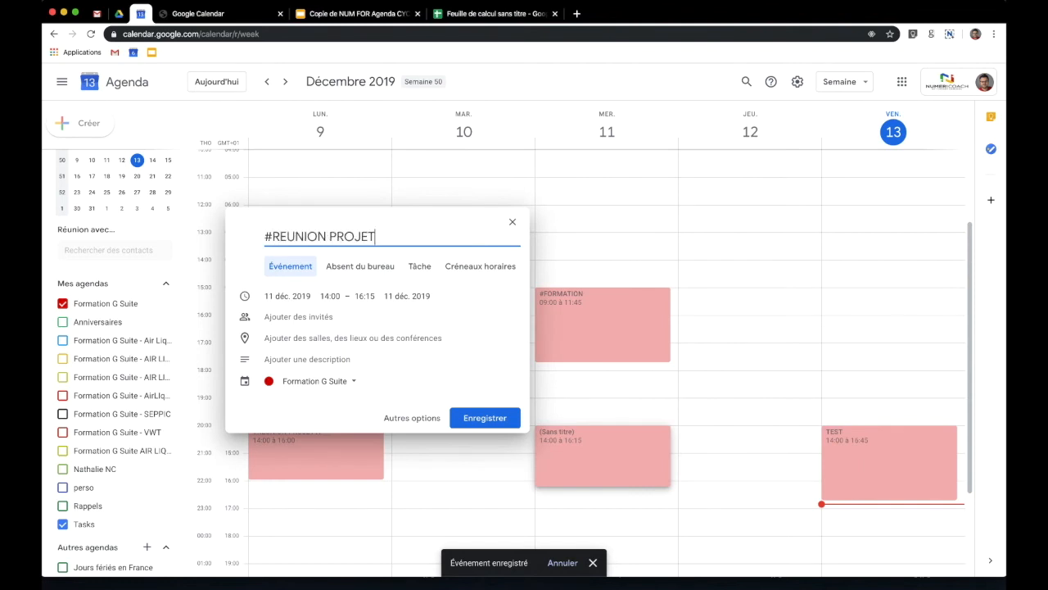
text( B)
key(Return)
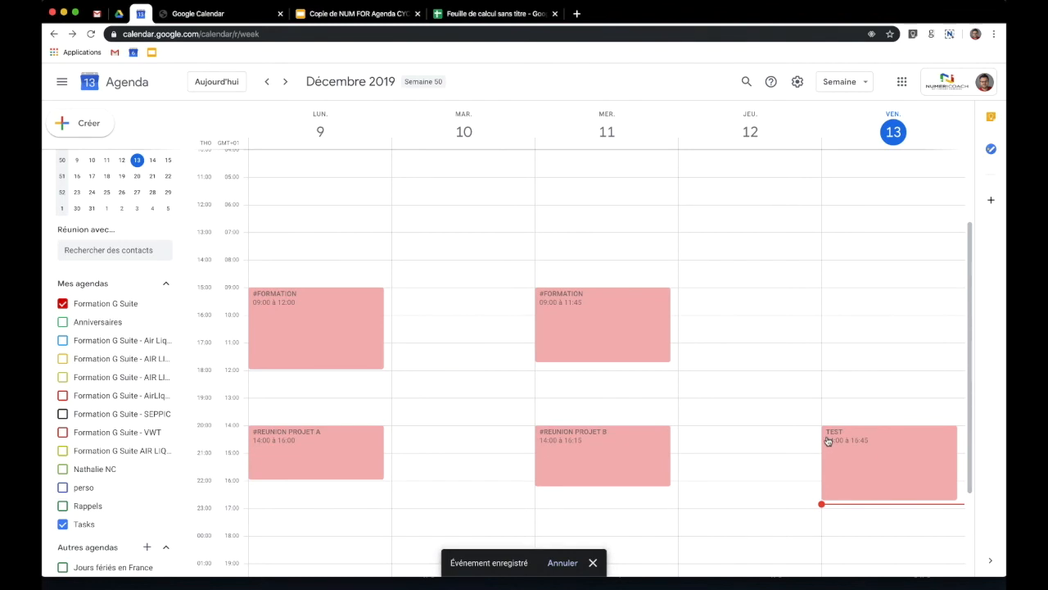
click(485, 22)
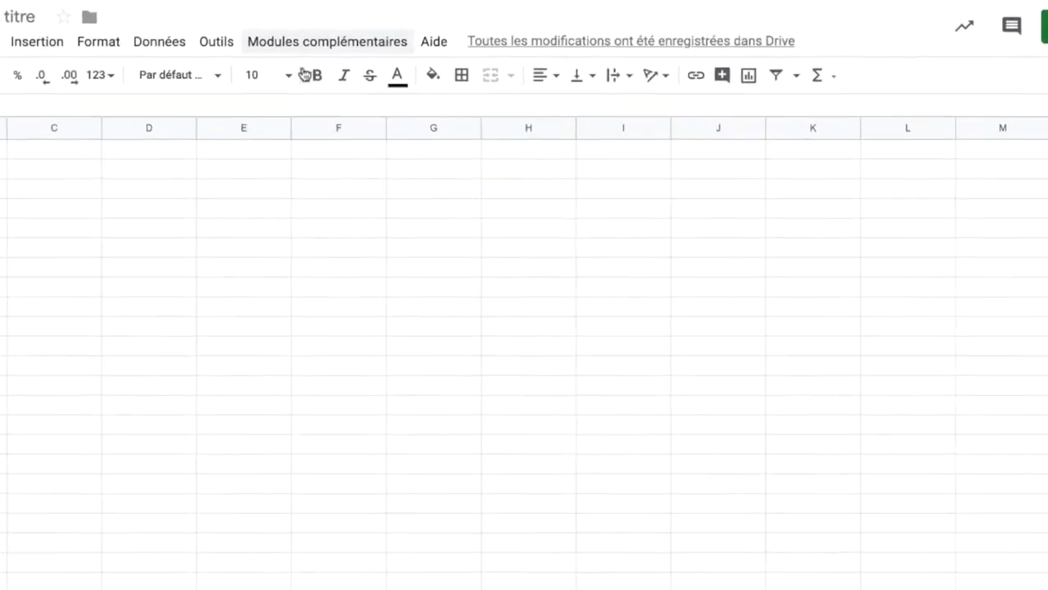
- Create a TimeSheet report grouped by Tag & Description for this week
click(327, 41)
mouse_move(360, 243)
click(664, 257)
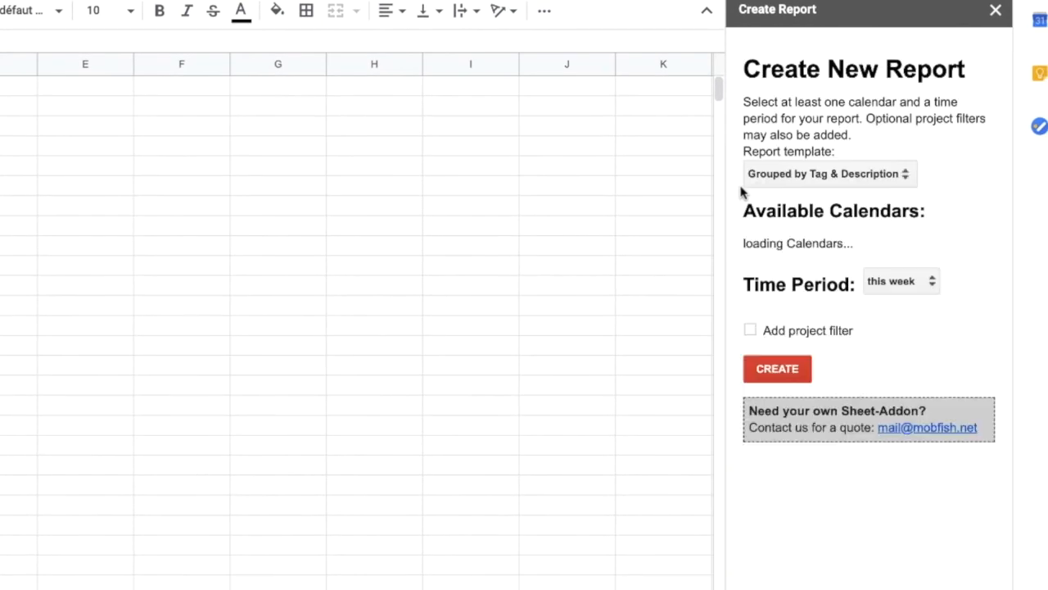
click(822, 175)
click(826, 173)
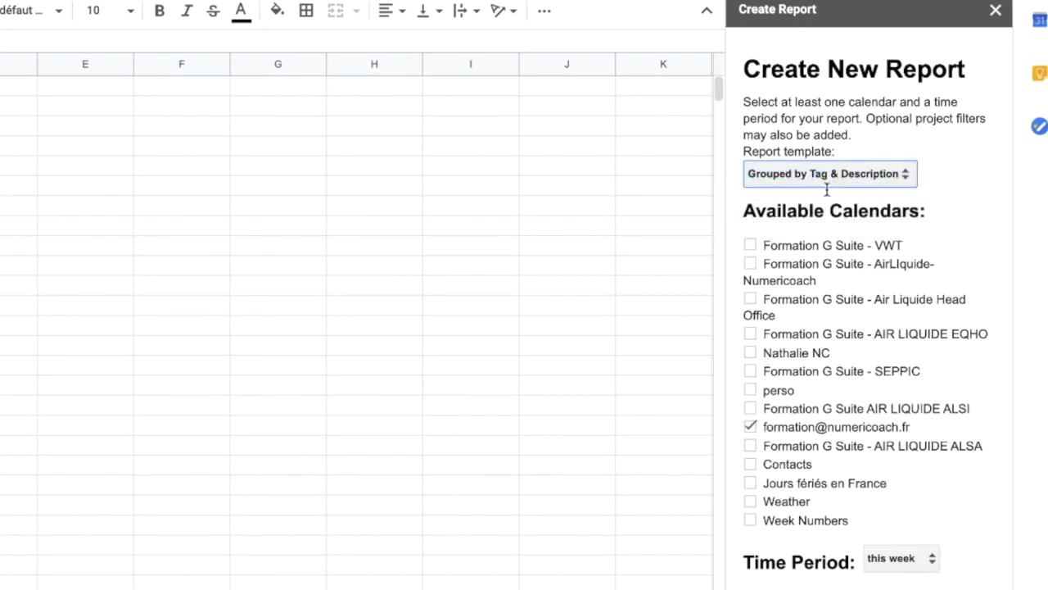
click(917, 559)
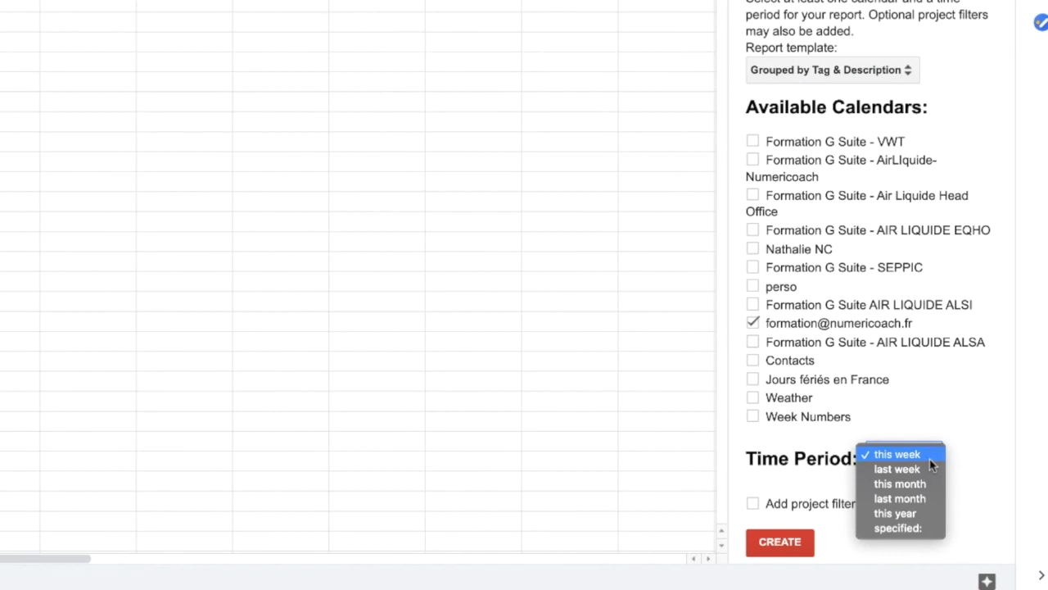
click(778, 542)
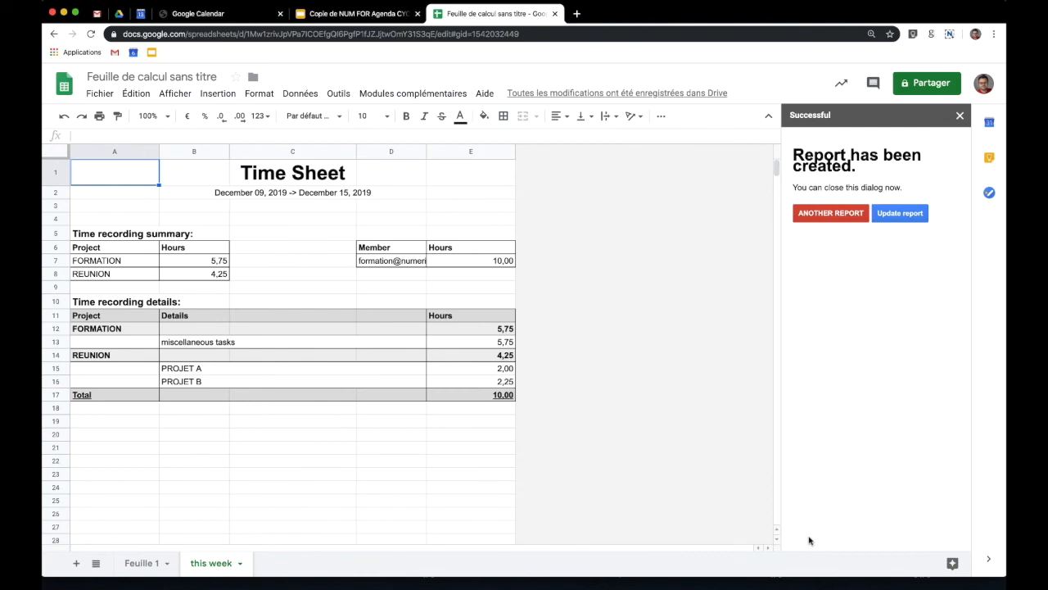
- Review the report totals: FORMATION 5,75 hours and REUNION 4,25 hours across PROJET A and B
click(194, 260)
click(471, 261)
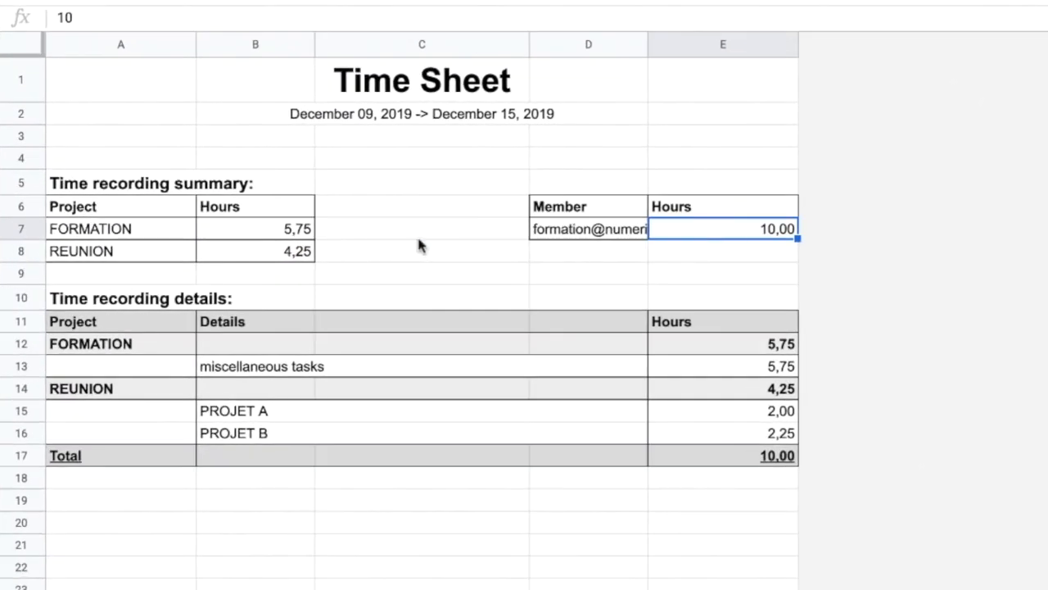
click(264, 230)
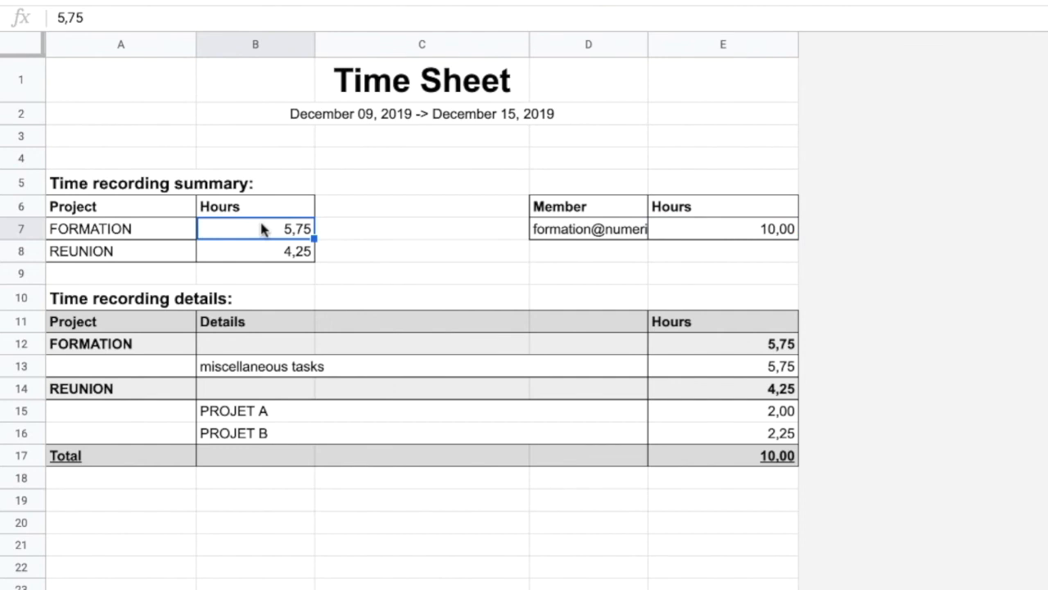
click(221, 259)
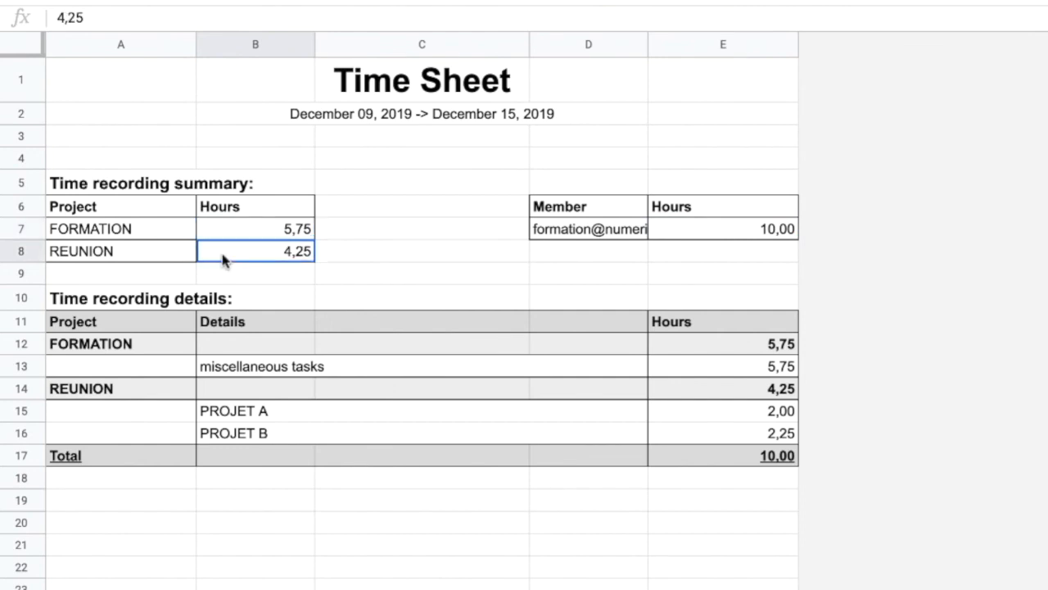
click(140, 259)
drag(195, 387, 296, 446)
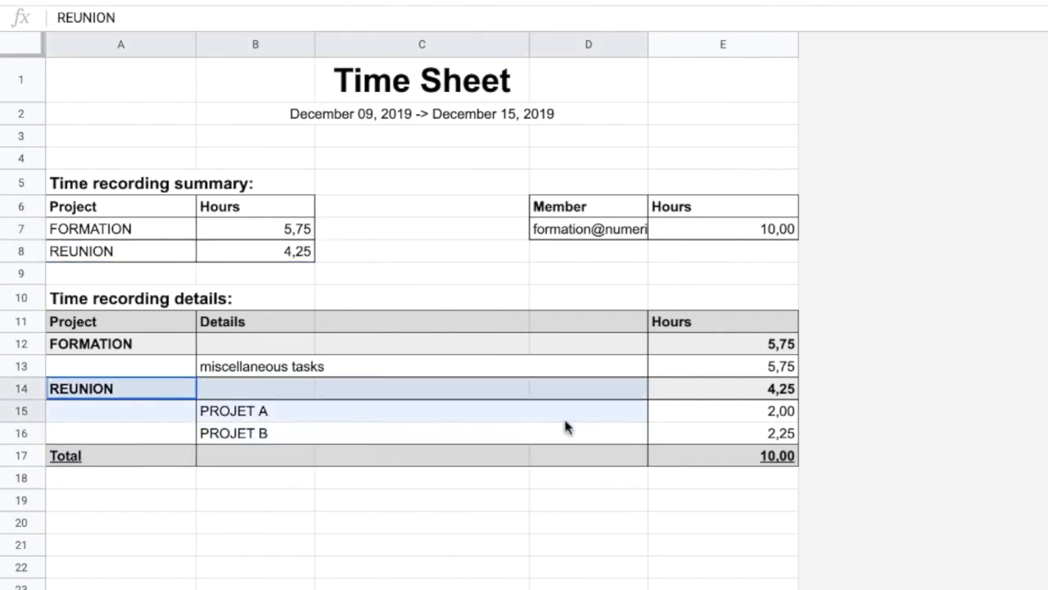
click(527, 543)
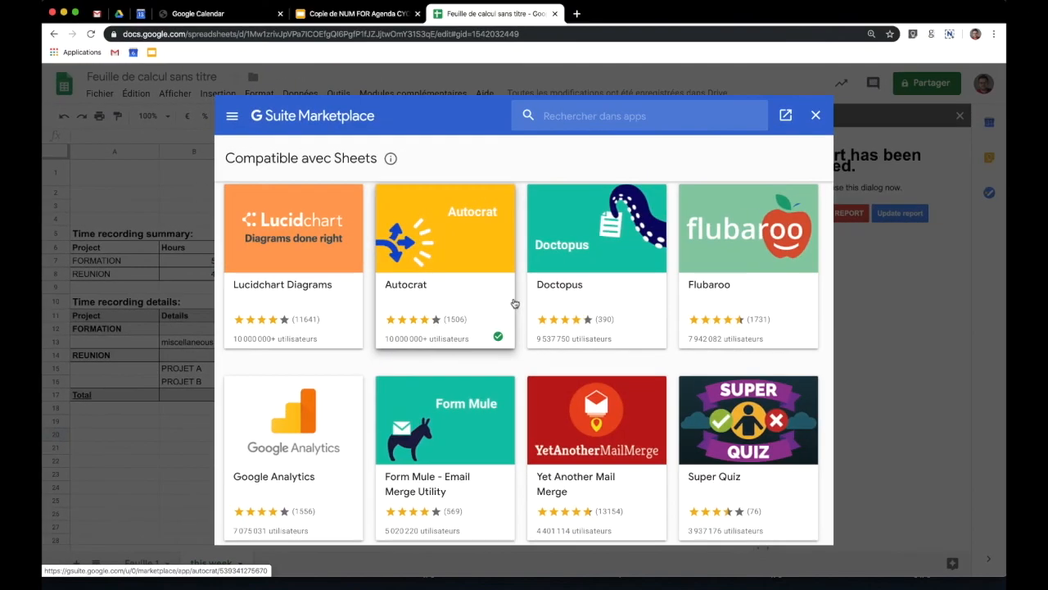
scroll(531, 346, down, 15)
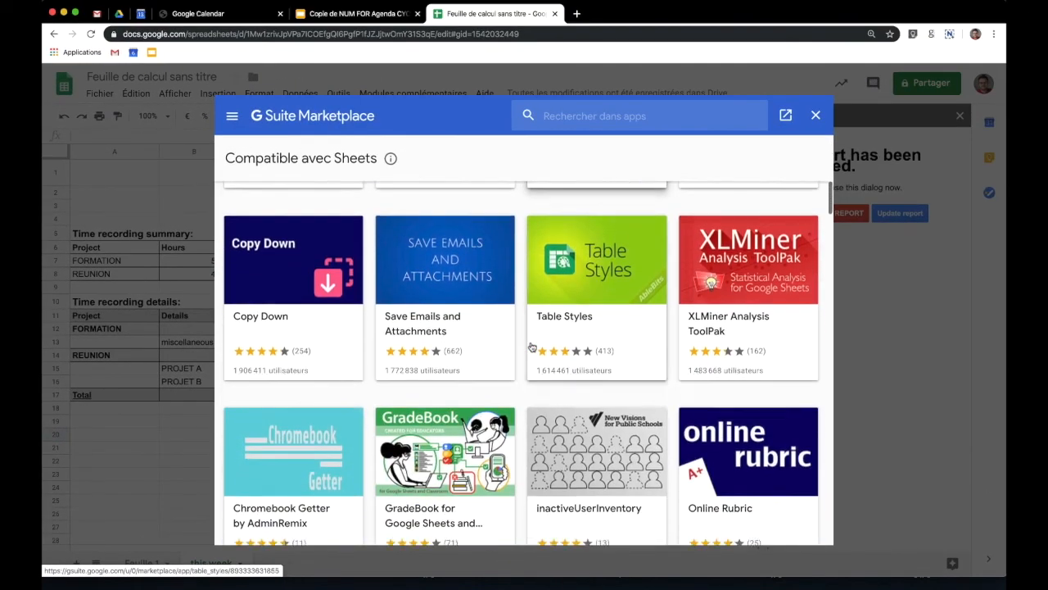
scroll(531, 346, down, 7)
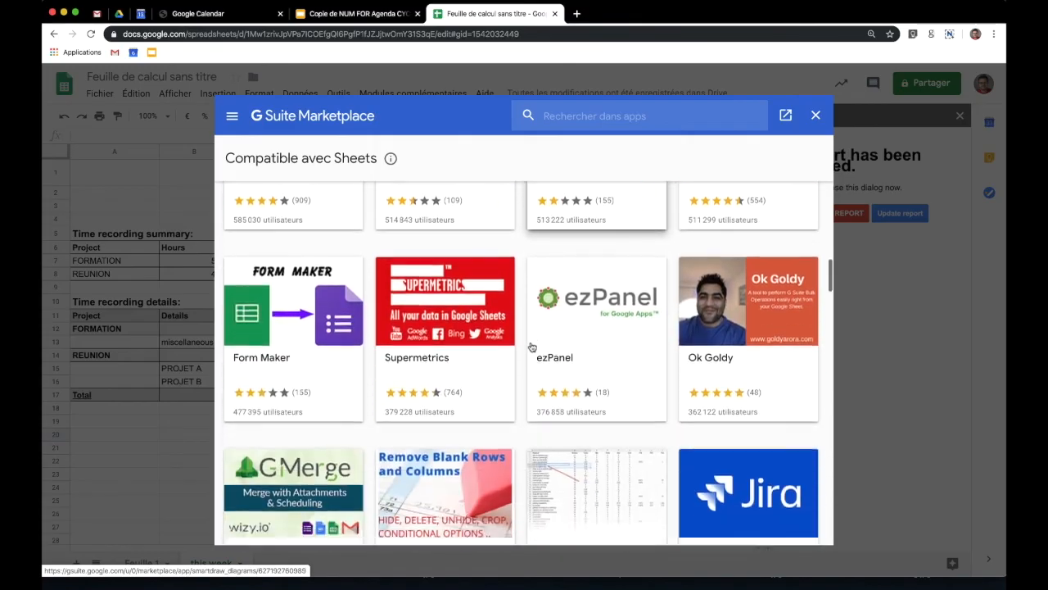